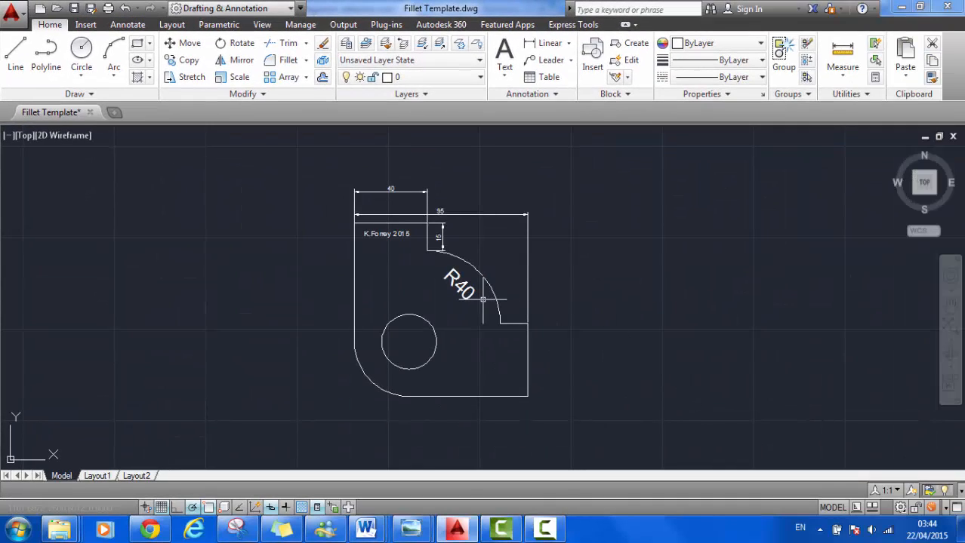
Step: Draw a 95 by 95 square in the empty space beside the reference template
middle_click_drag(510, 290, 222, 293)
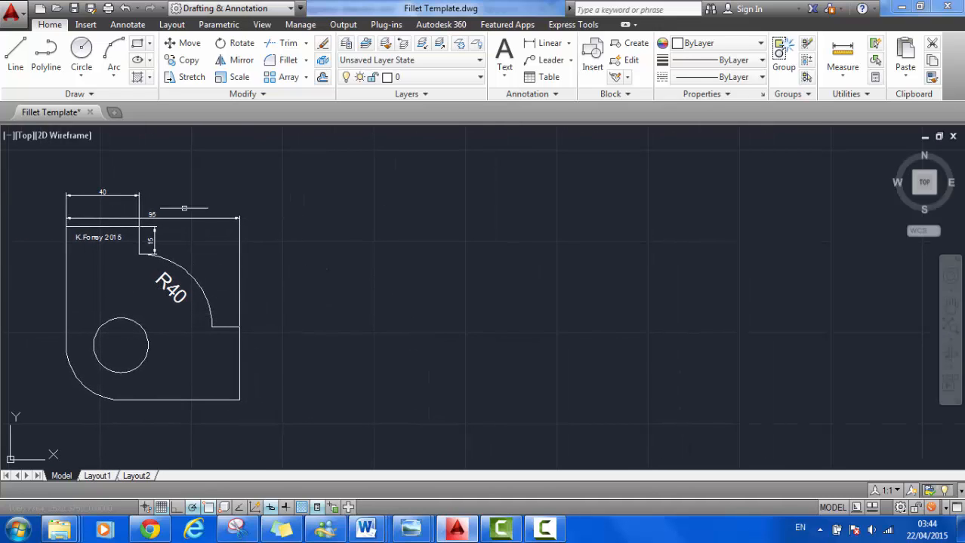
left_click(139, 47)
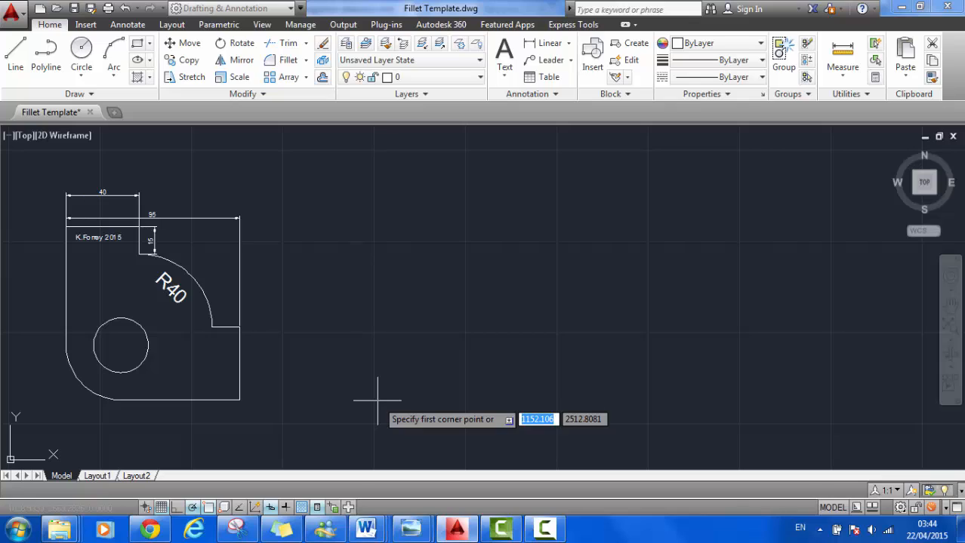
left_click(377, 401)
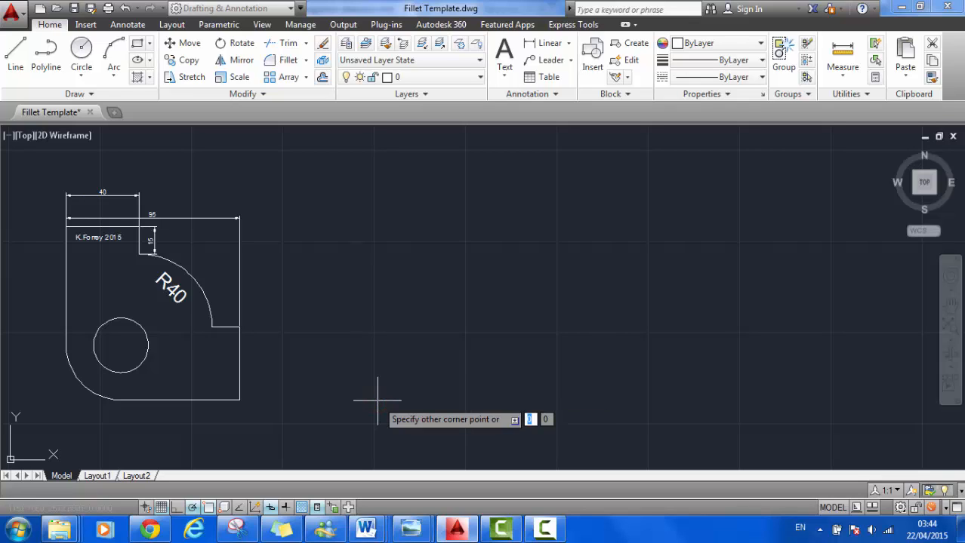
type("95")
key("Tab")
type("95")
key("Return")
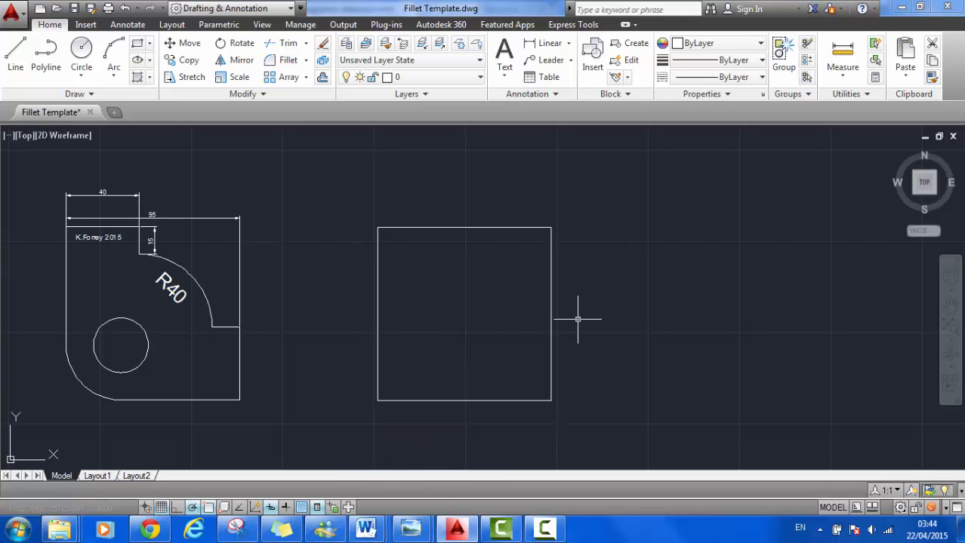
Step: Explode the 95 by 95 square into separate lines and select its upper edge to check the result
left_click(530, 206)
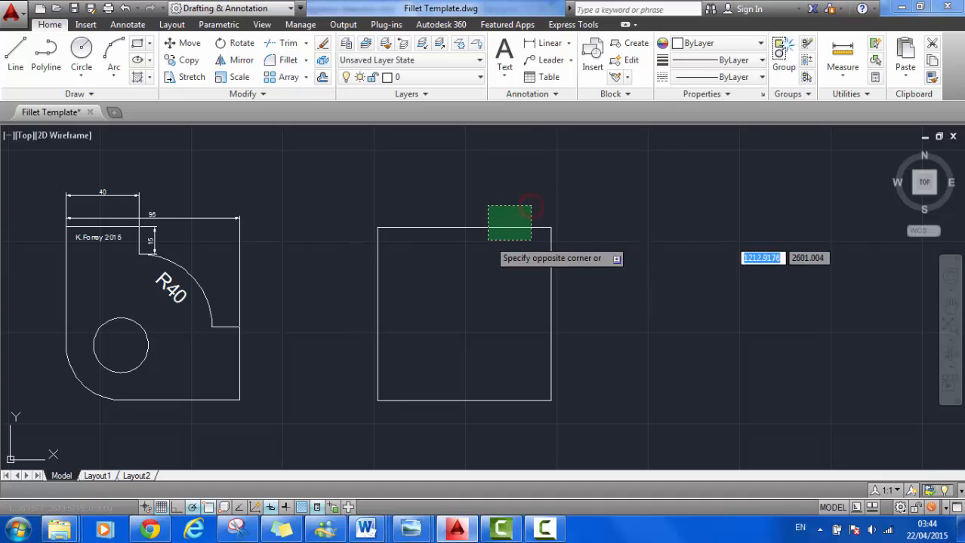
left_click(489, 239)
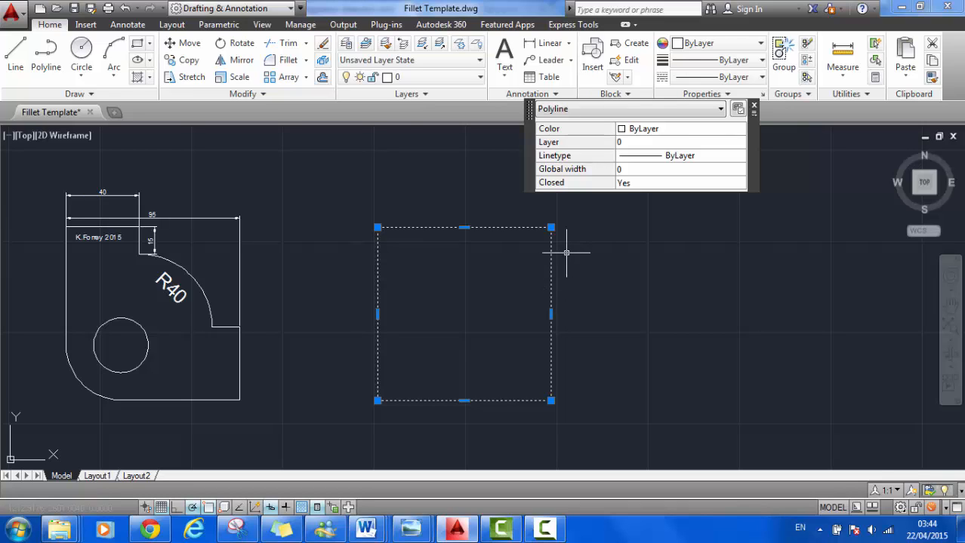
left_click(323, 61)
left_click(484, 228)
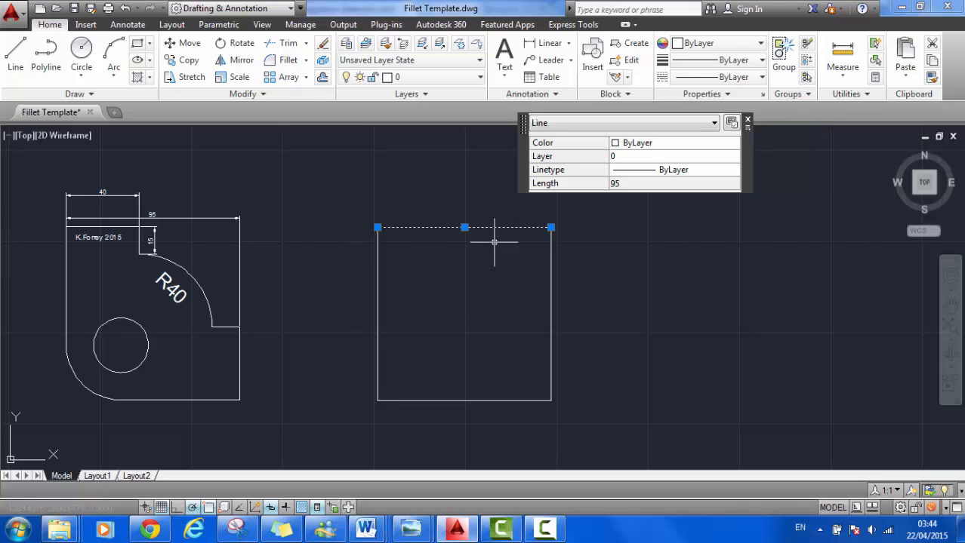
key("Escape")
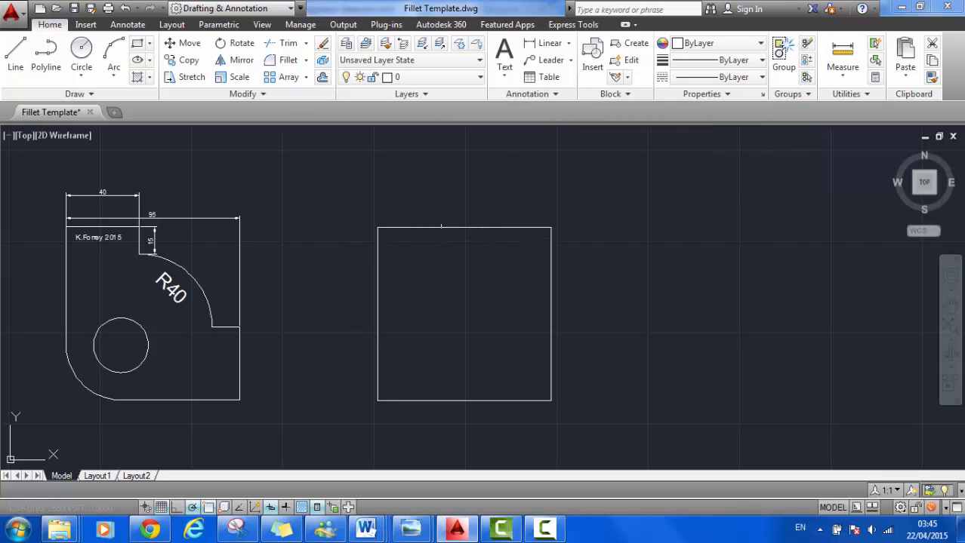
Step: Offset the square's upper and right edges inward by 15
left_click(322, 77)
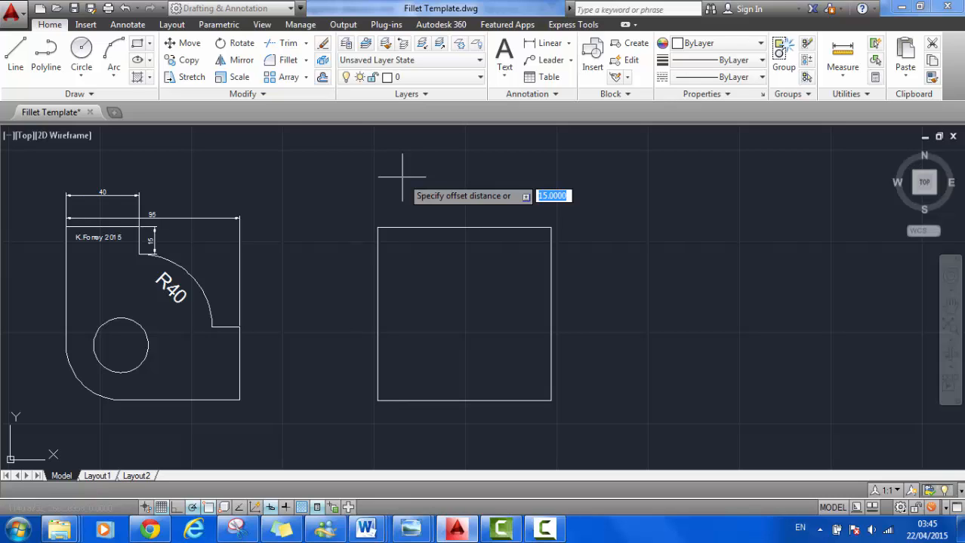
key("Return")
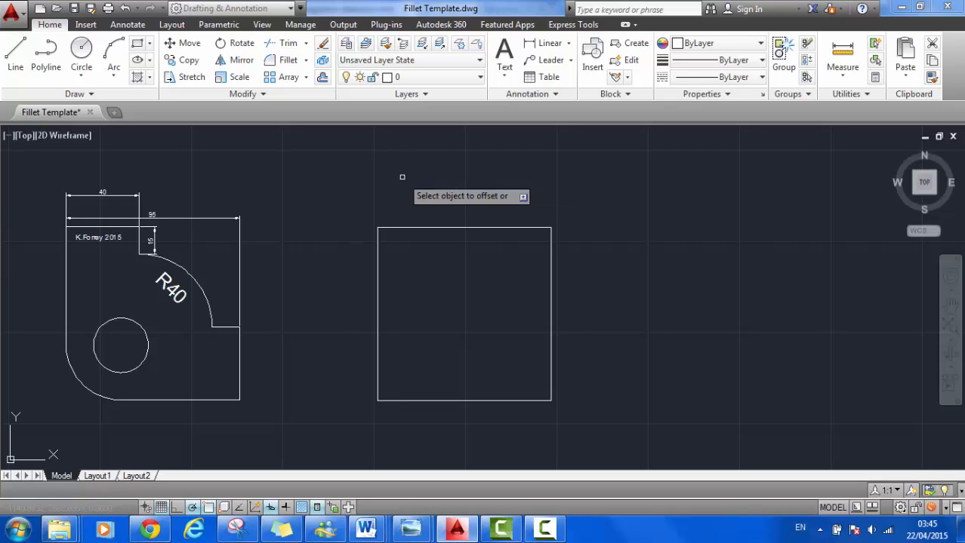
left_click(421, 227)
left_click(407, 262)
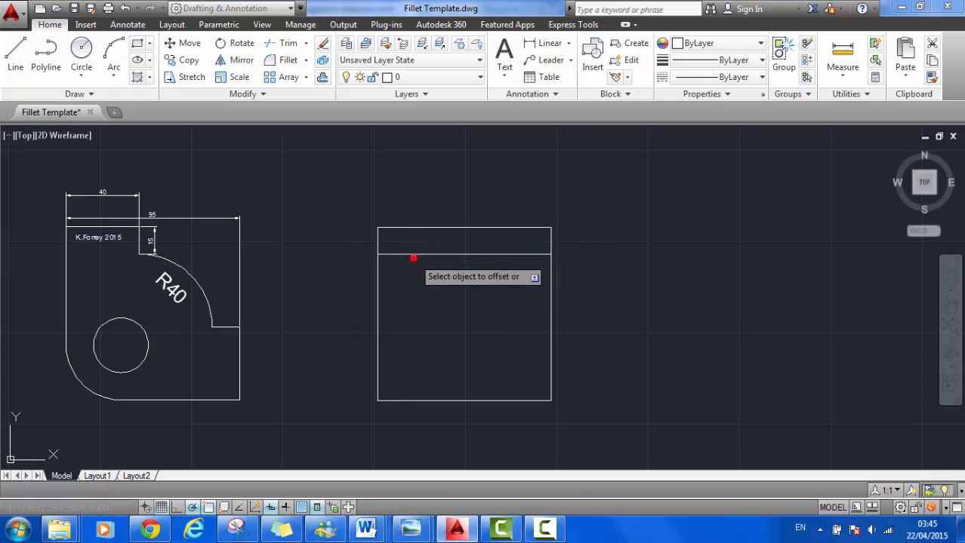
left_click(550, 286)
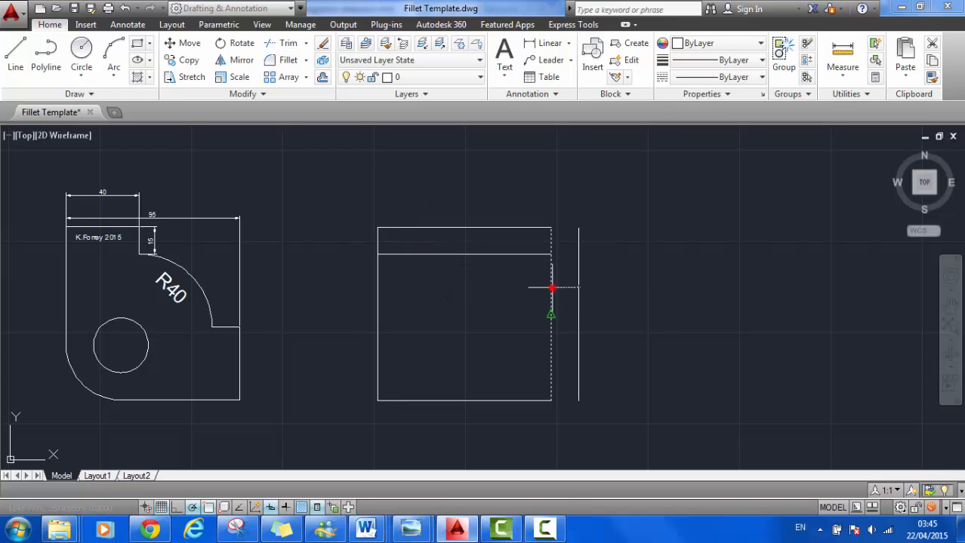
left_click(511, 296)
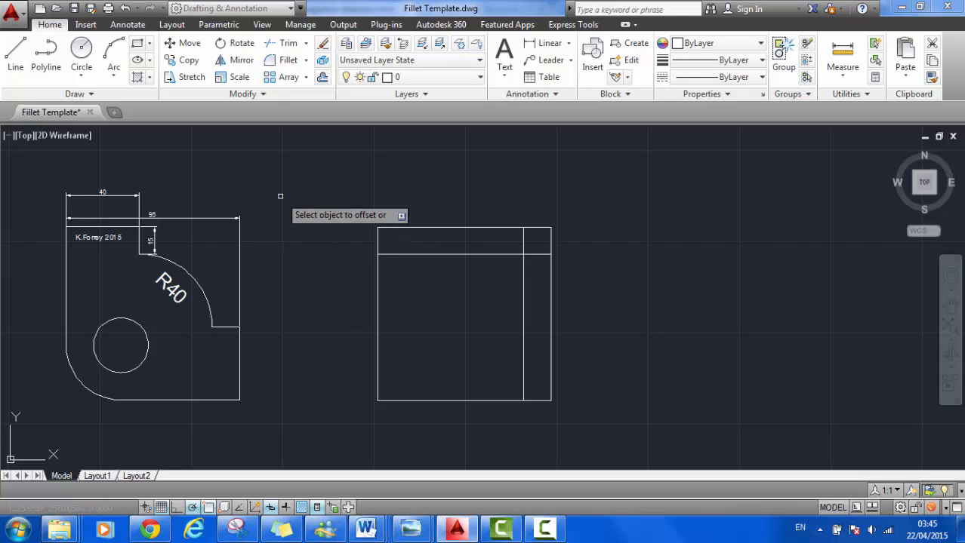
key("Escape")
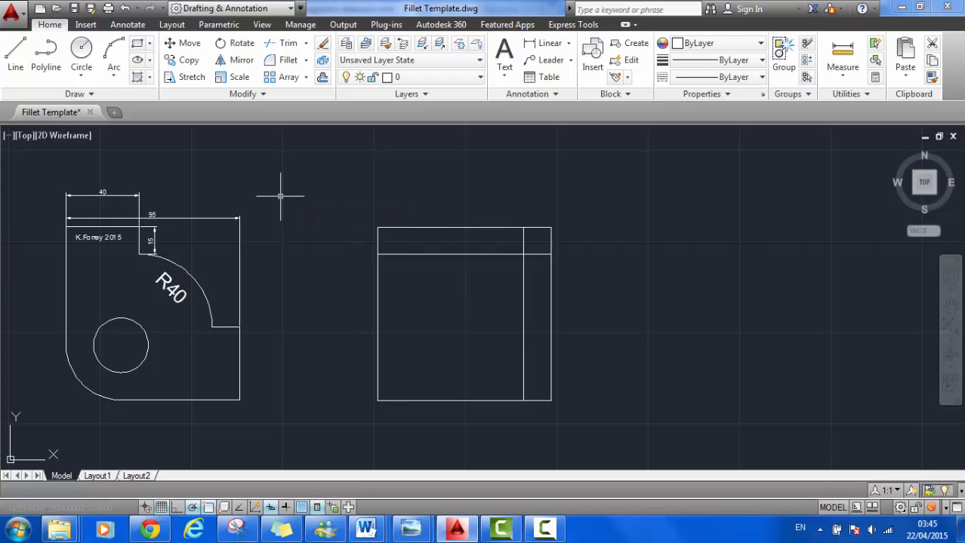
Step: Offset the inner horizontal line 40 downward and the inner vertical line 40 to the left
key("Return")
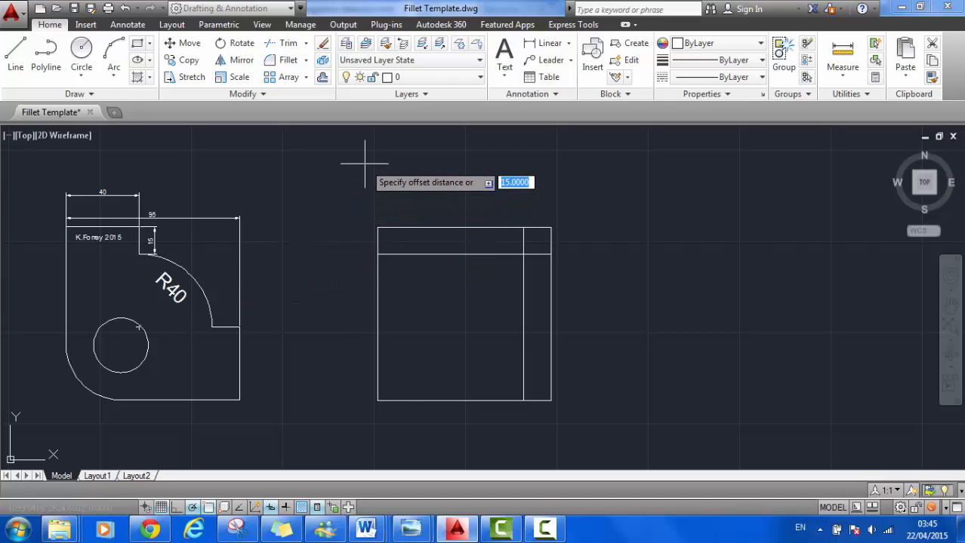
type("40")
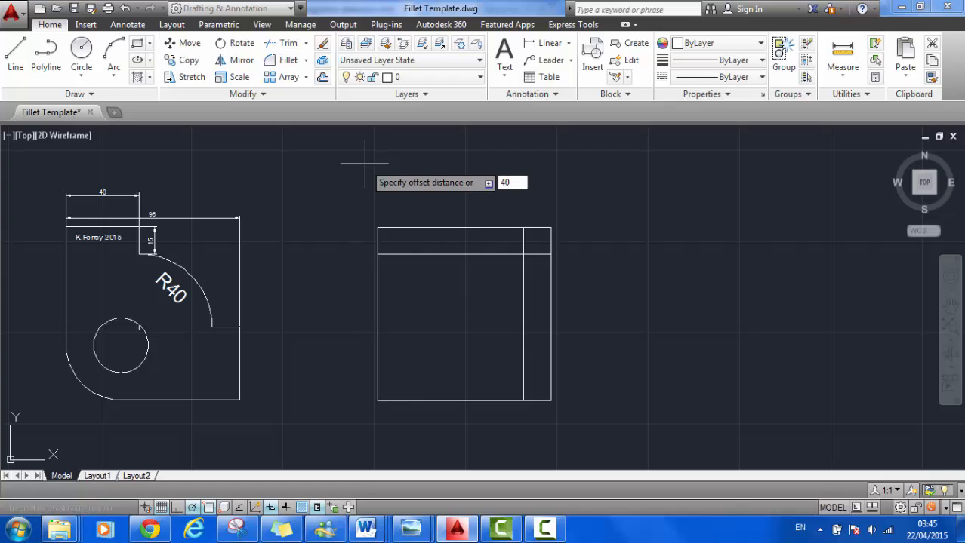
key("Return")
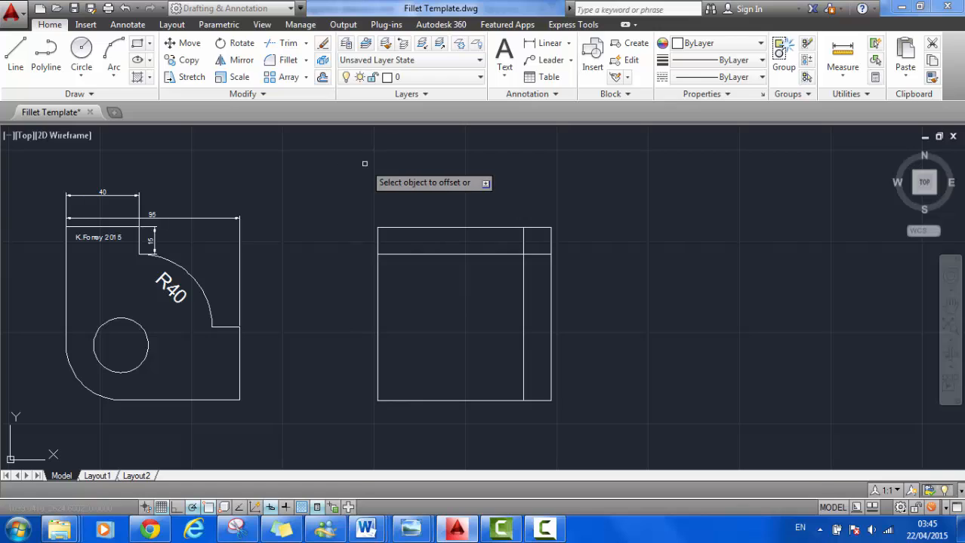
left_click(412, 255)
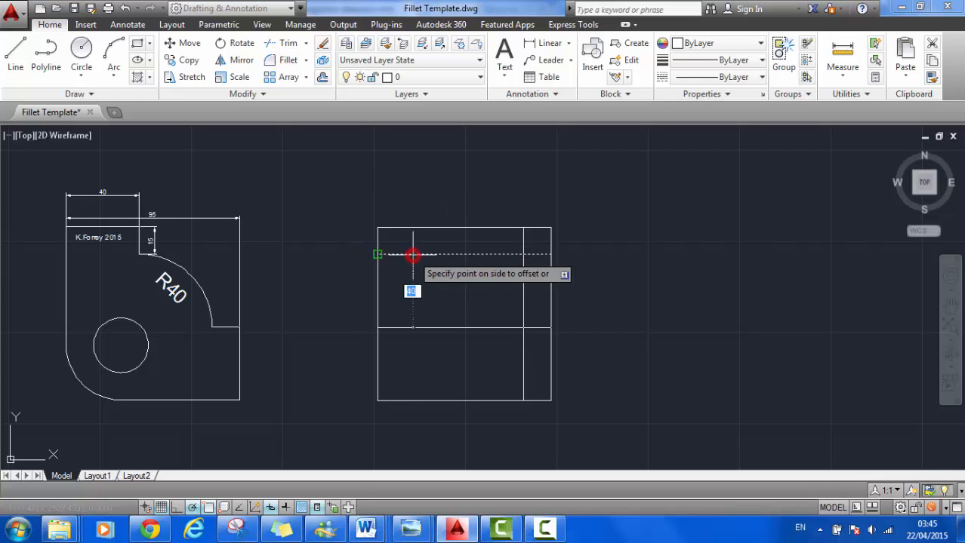
left_click(405, 340)
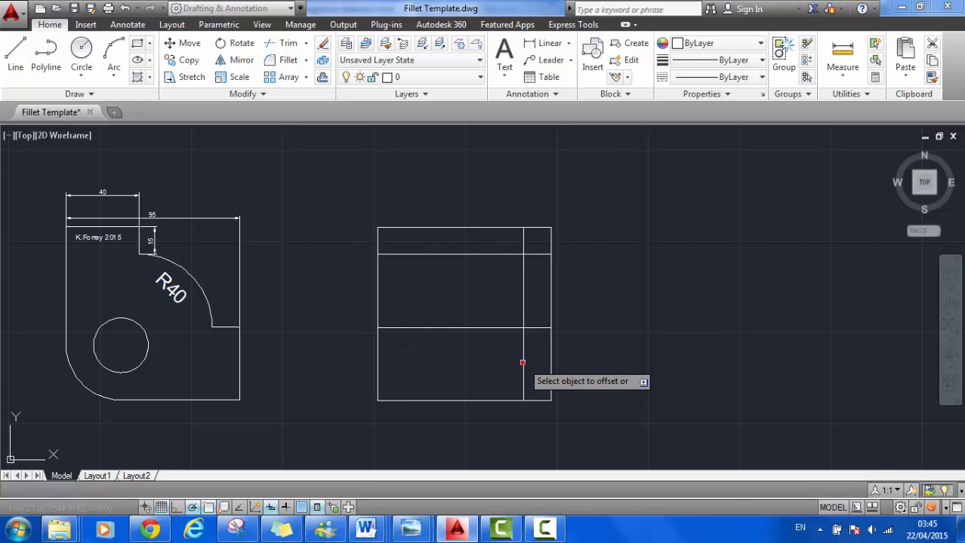
left_click(524, 358)
left_click(435, 356)
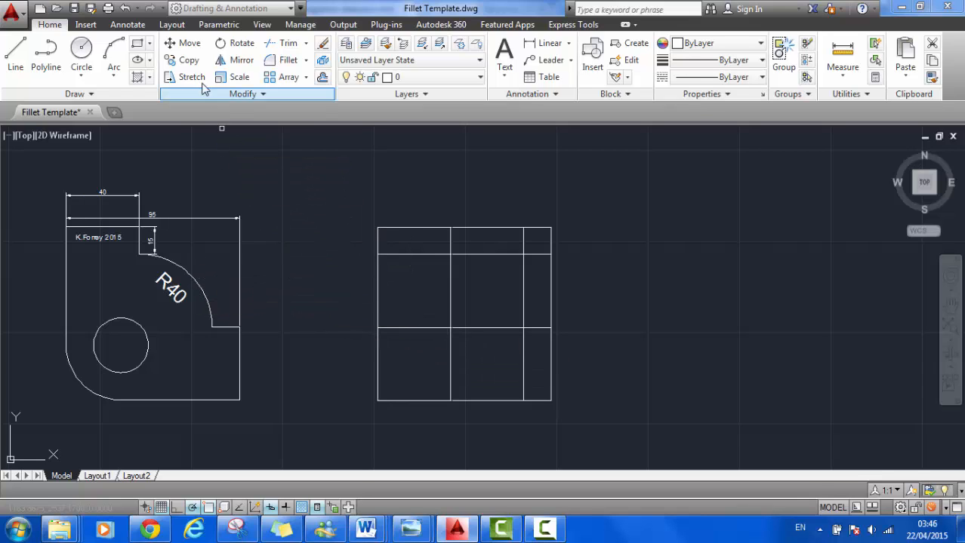
Step: Draw a circle of radius 40 centred where the two 40-offset lines cross
left_click(82, 53)
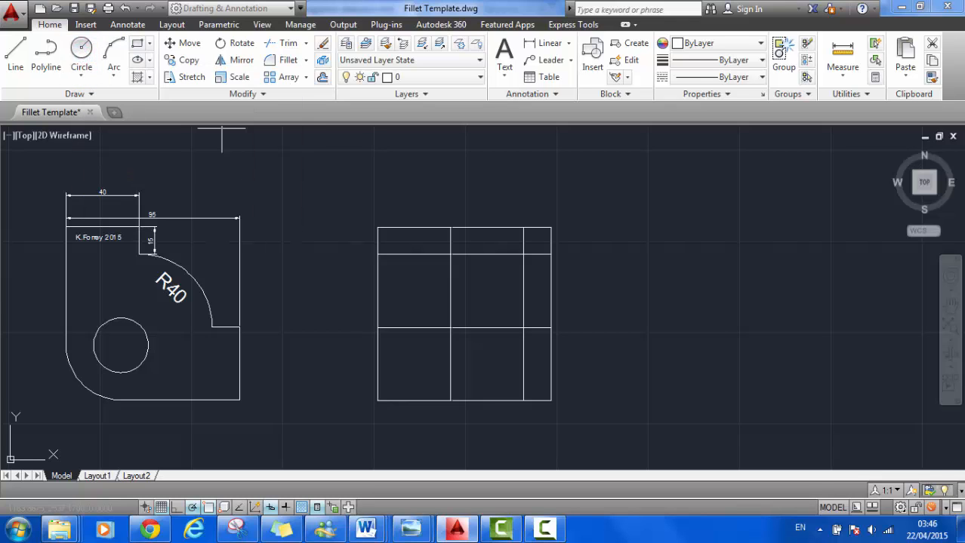
left_click(450, 328)
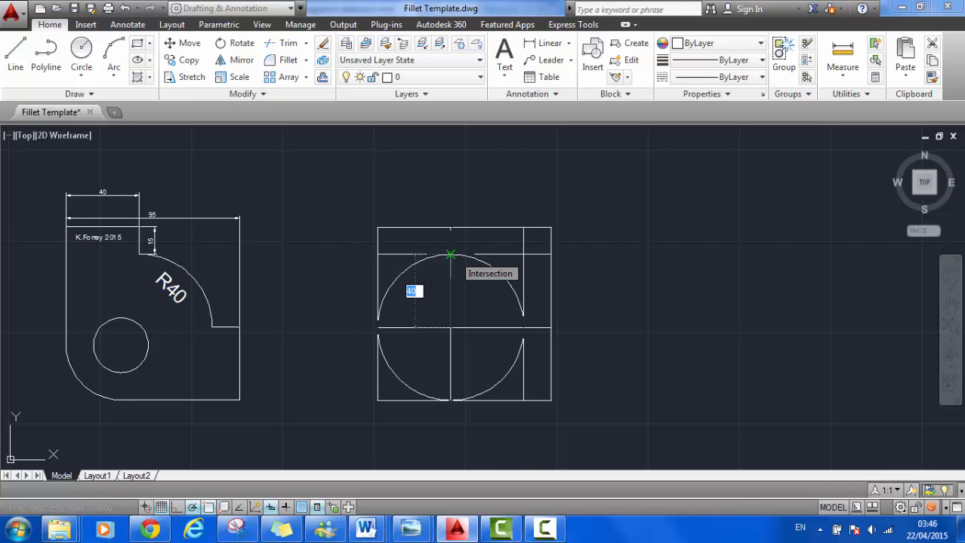
left_click(449, 255)
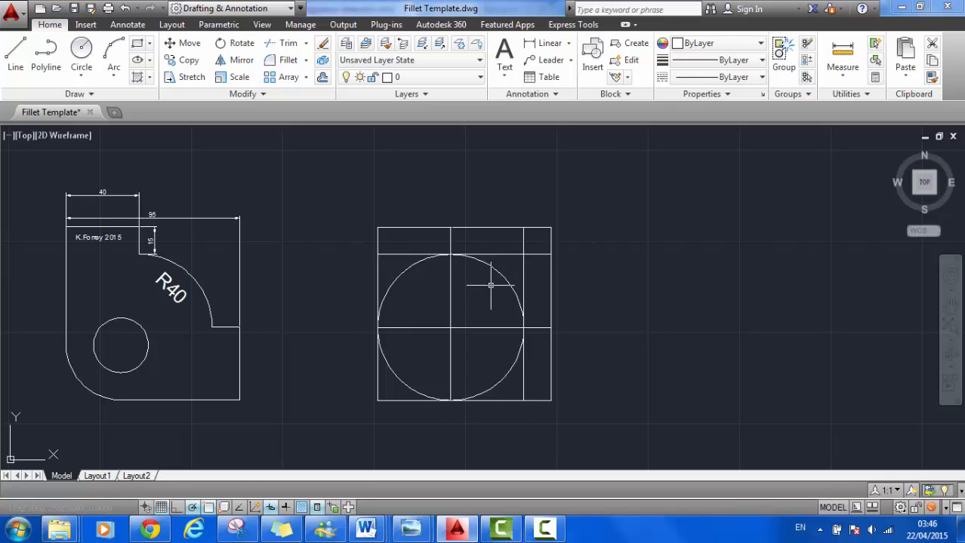
Step: Using the whole figure as cutting edges, trim the circle to its upper-right quarter and the centre lines extending left and below its centre
left_click(276, 45)
left_click(605, 200)
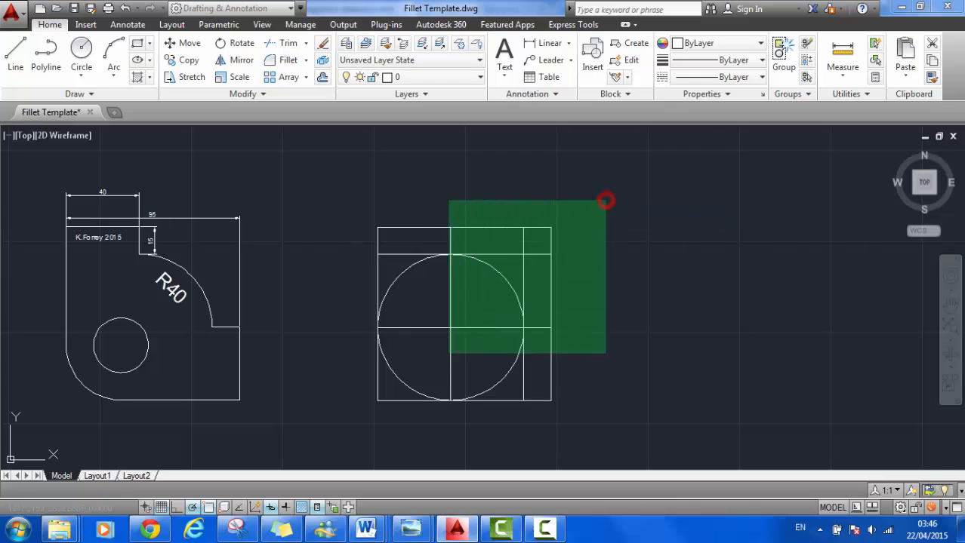
left_click(352, 427)
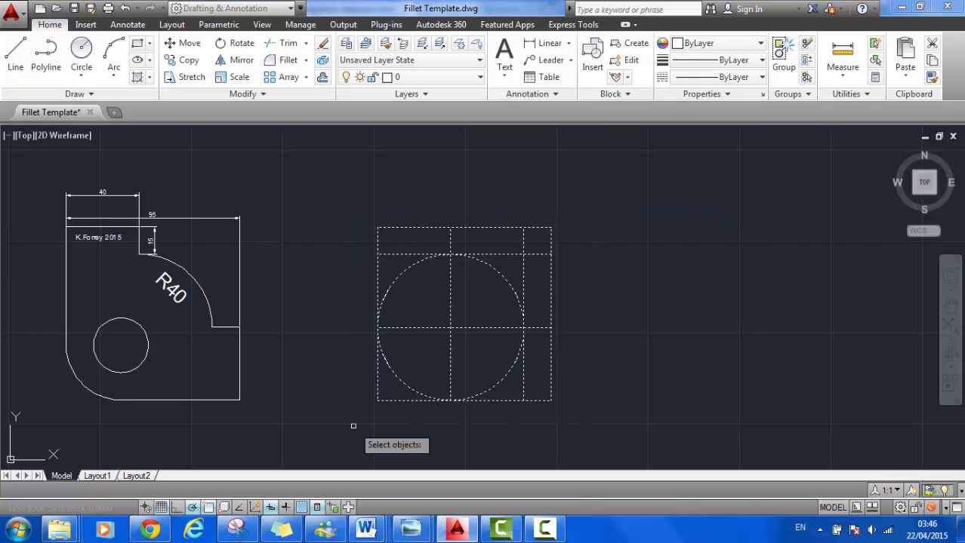
key("Return")
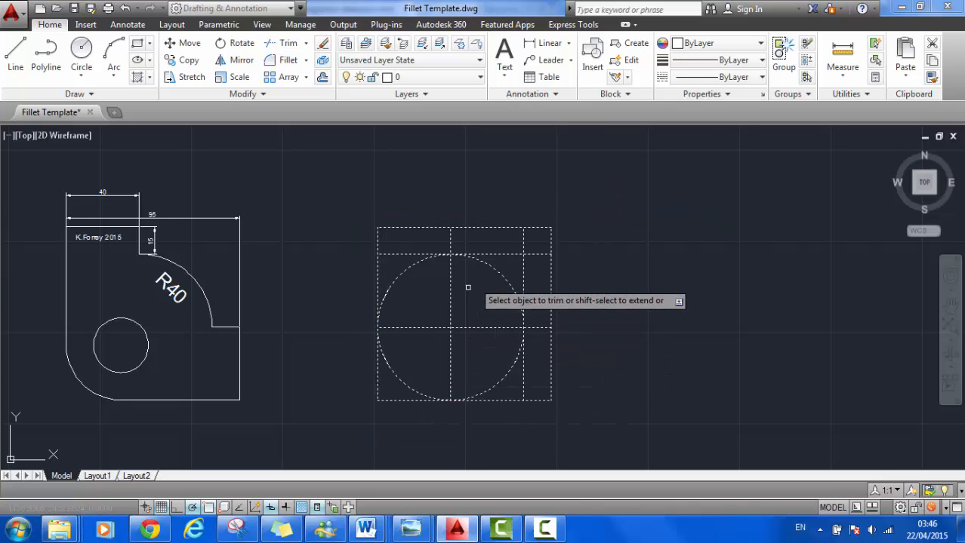
left_click(396, 281)
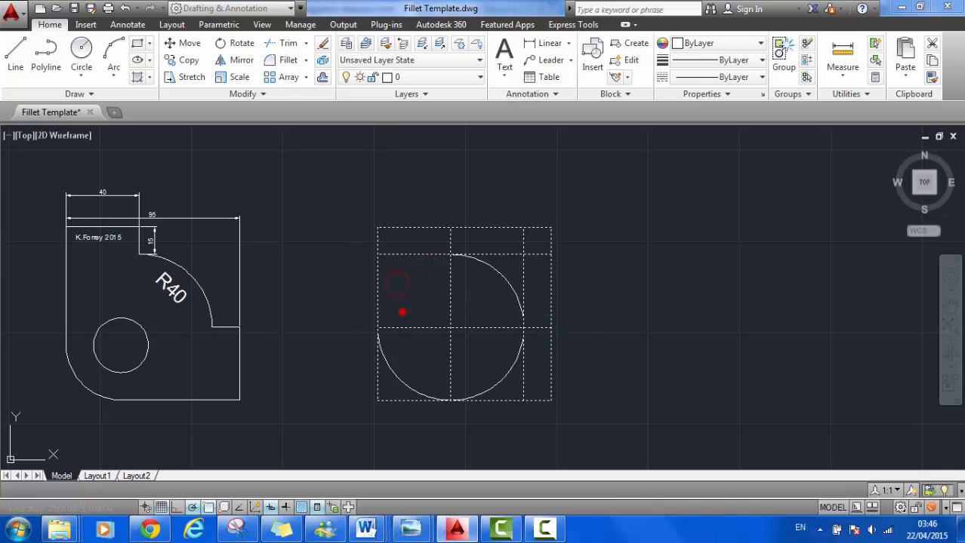
left_click(401, 312)
left_click(401, 375)
left_click(396, 388)
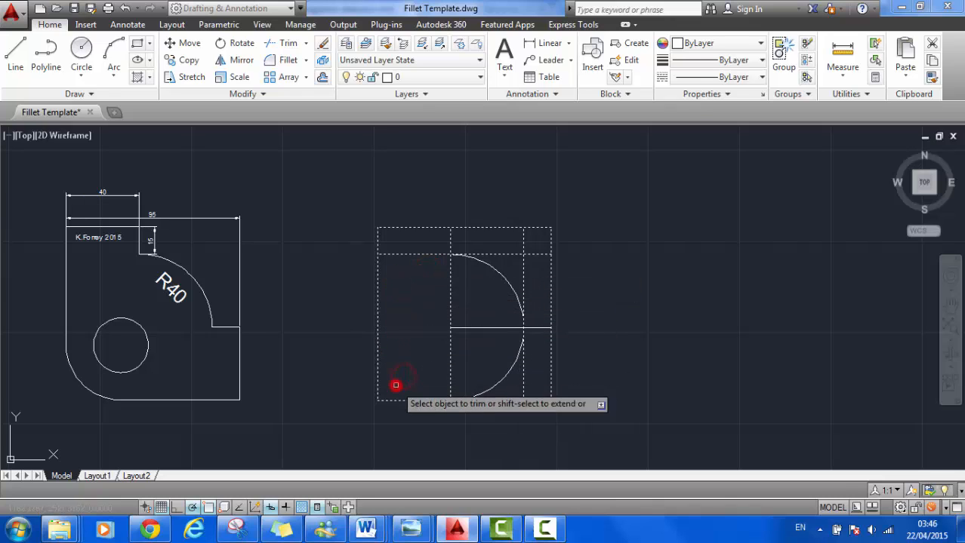
left_click(500, 381)
left_click(448, 363)
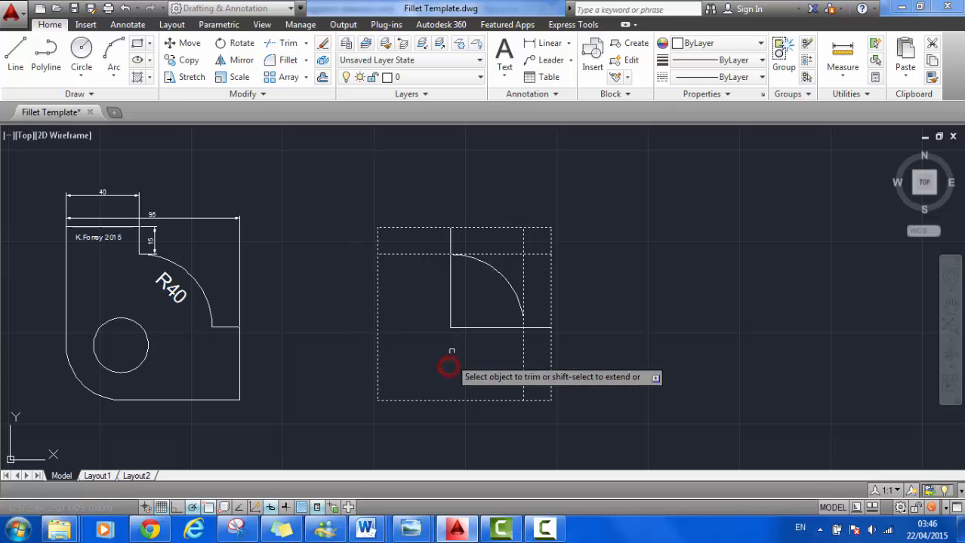
Step: Trim the remaining construction line segments inside the template outline, keeping the short steps at both arc ends
left_click(450, 306)
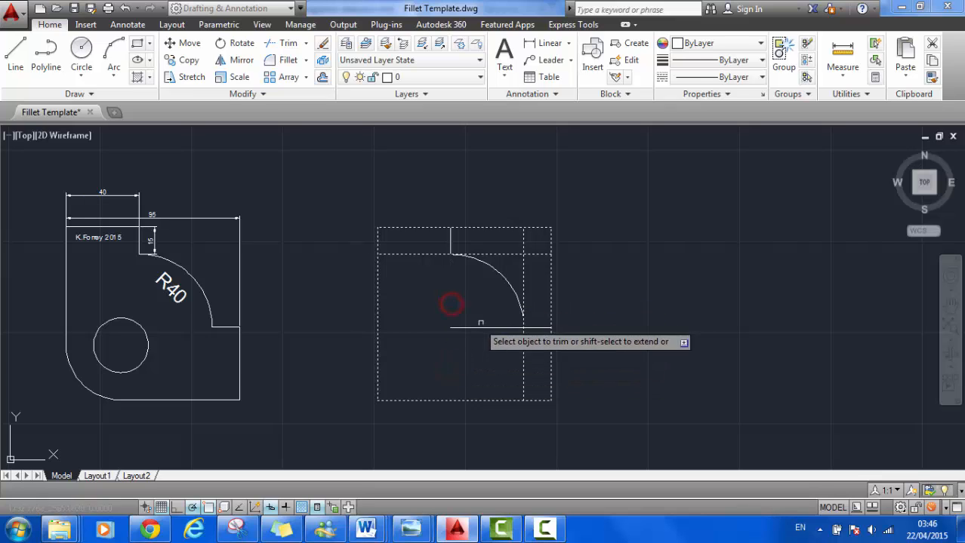
left_click(486, 325)
left_click(428, 254)
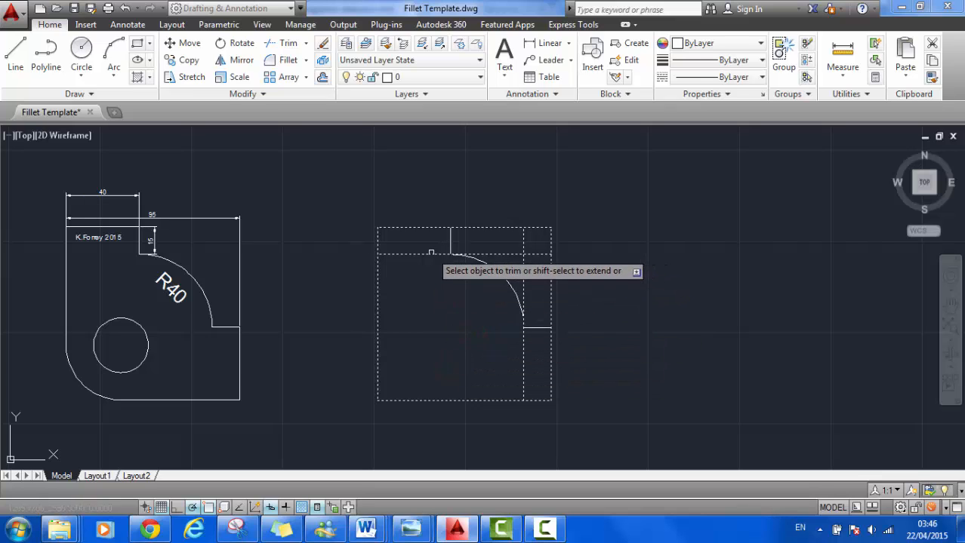
left_click(539, 352)
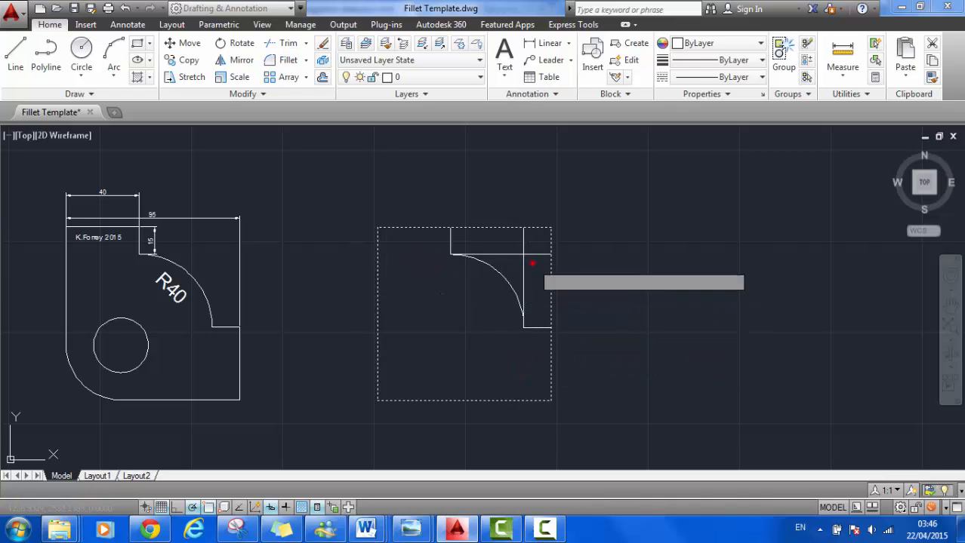
Step: Trim the construction line extensions outside the arc and the part of the top edge beyond the upper step
left_click(532, 265)
left_click(510, 268)
left_click(524, 243)
left_click(519, 255)
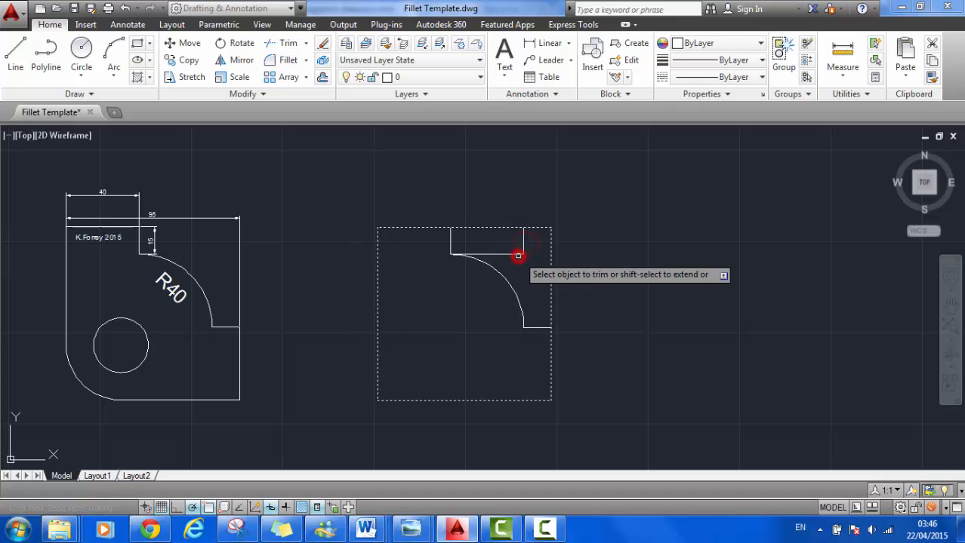
left_click(514, 250)
left_click(510, 257)
left_click(535, 218)
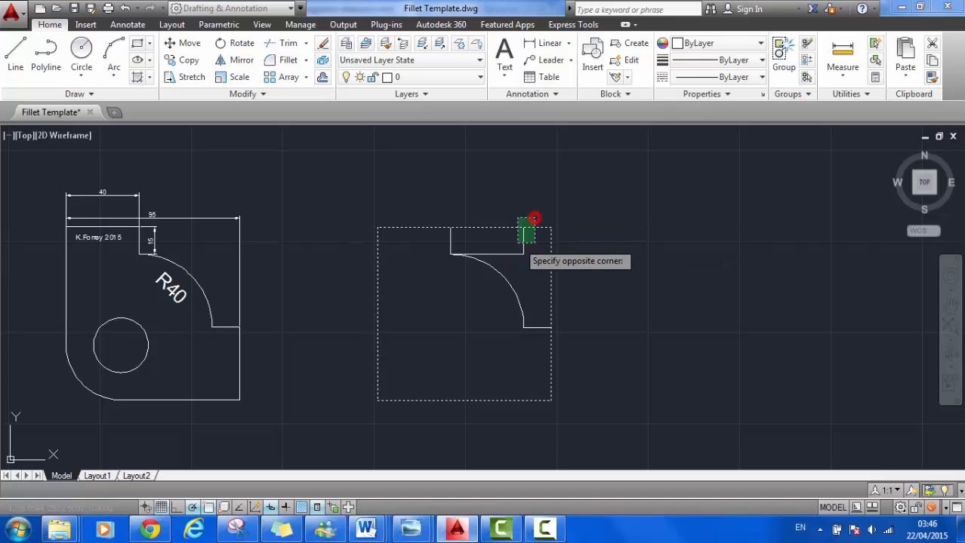
left_click(518, 243)
left_click(571, 250)
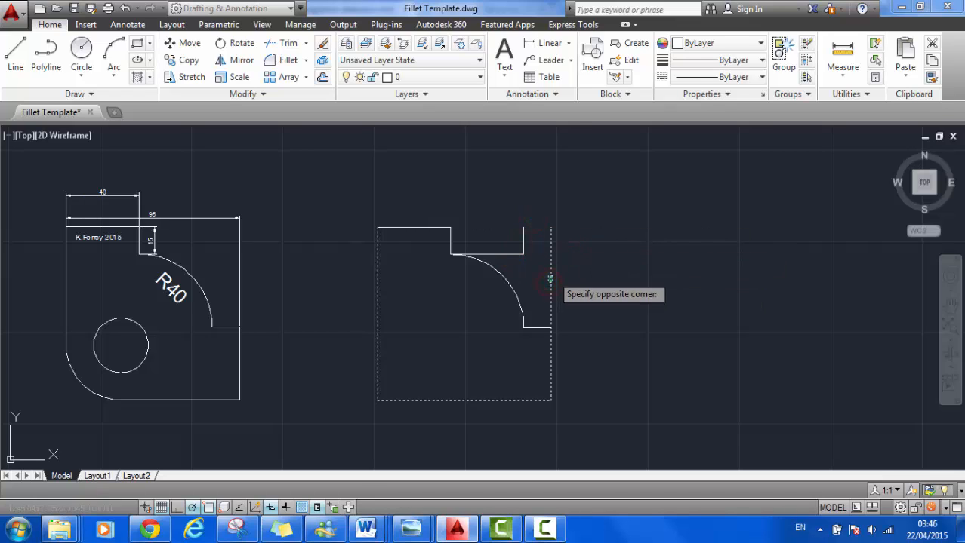
left_click(552, 275)
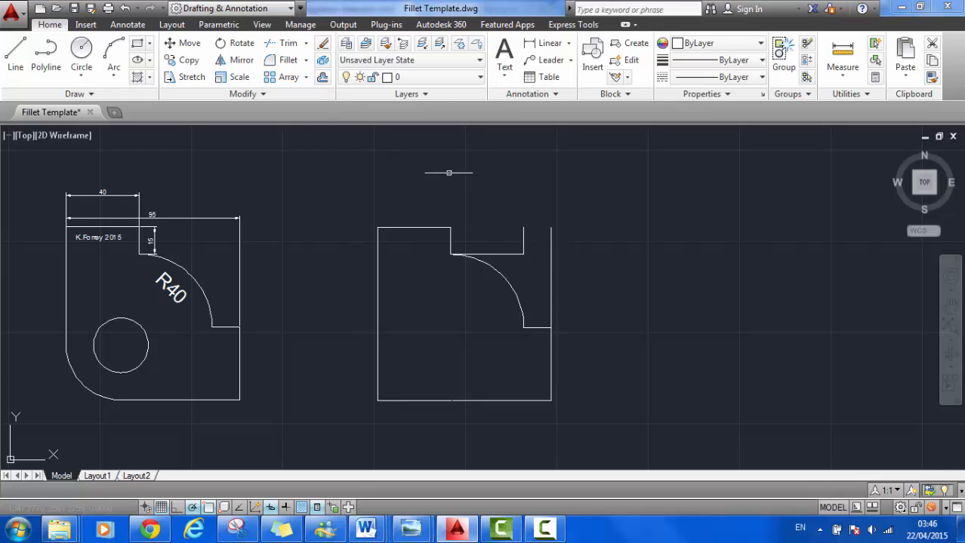
Step: Delete the two leftover construction segments above the arc together with the full-height right edge
left_click(576, 222)
left_click(502, 254)
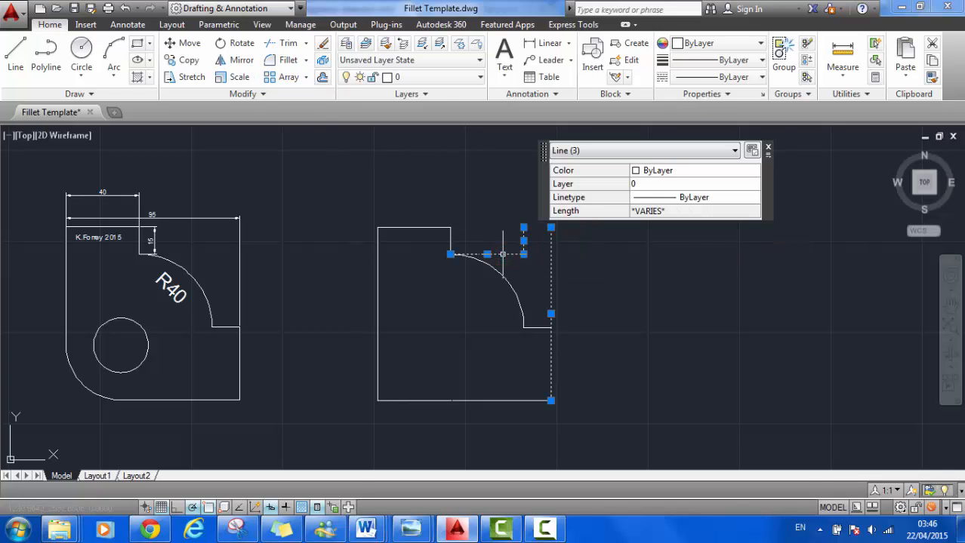
key("Delete")
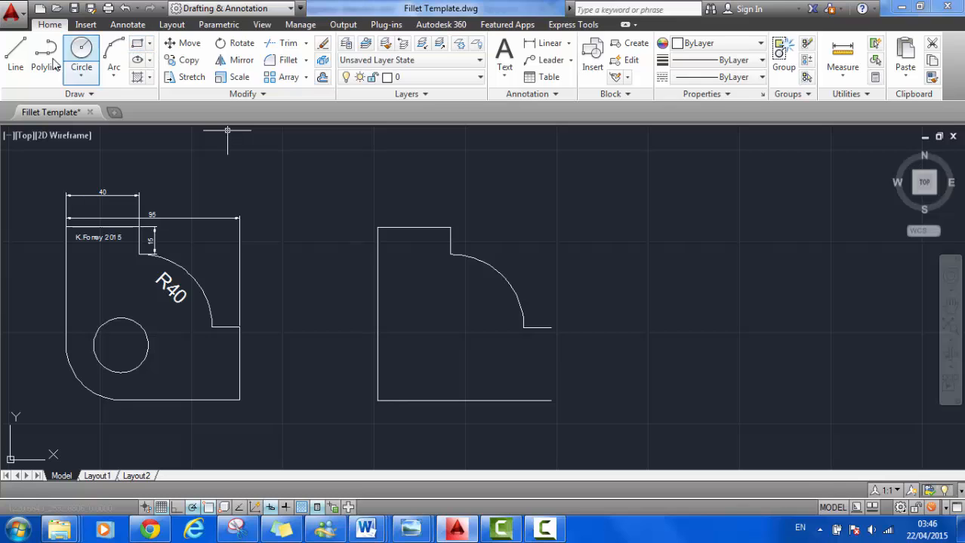
Step: Draw a vertical line from the lower step's outer end to the bottom edge's right end to close the outline
left_click(15, 54)
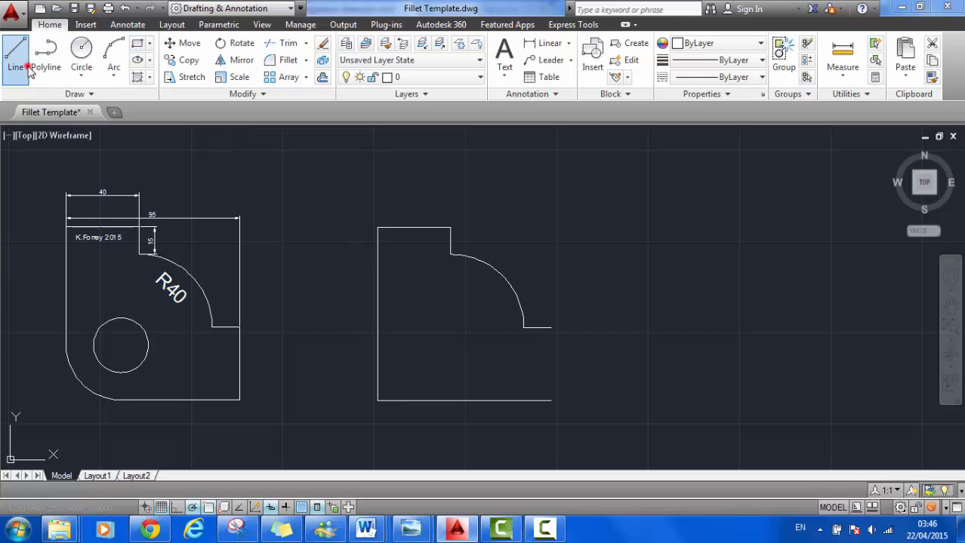
left_click(551, 328)
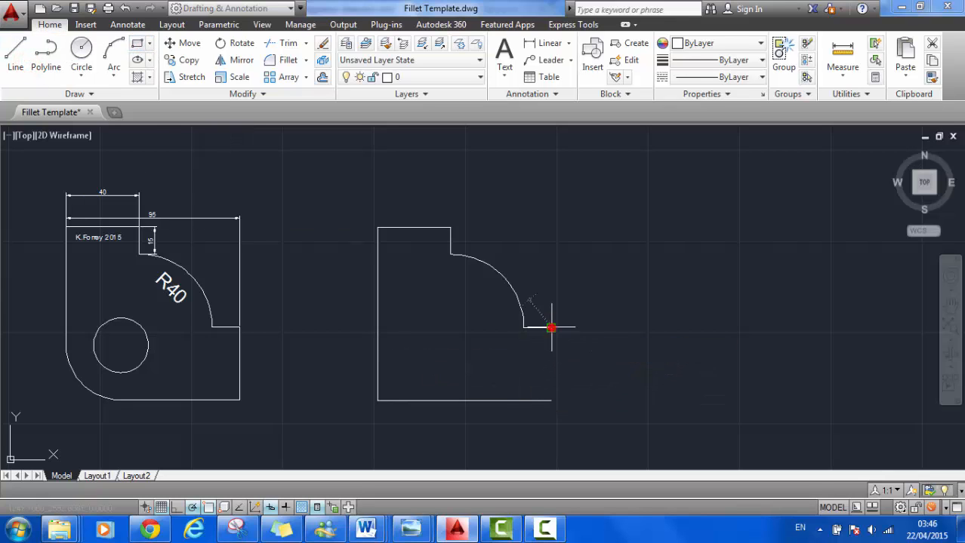
left_click(551, 400)
key("Return")
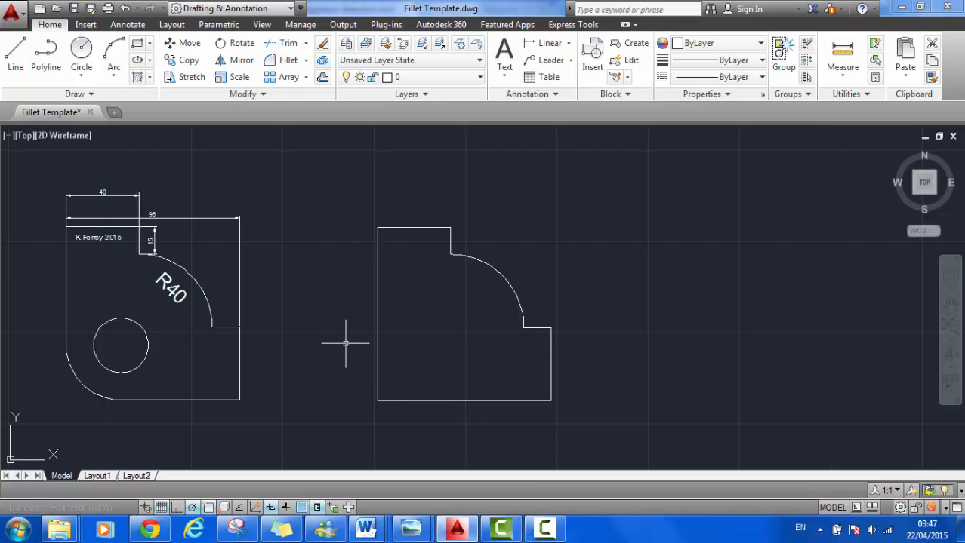
Step: Fillet the template's lower-left corner with a radius of 30
left_click(294, 67)
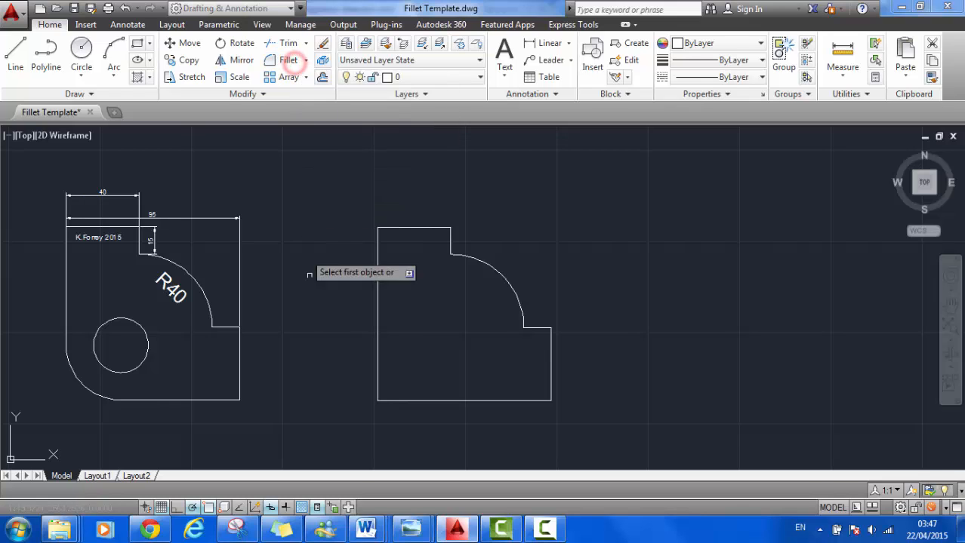
left_click(379, 352)
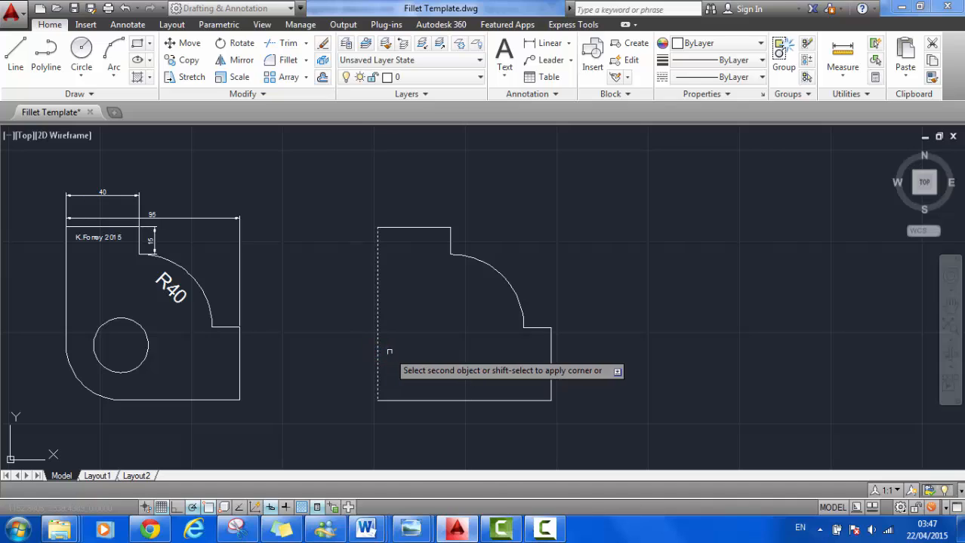
key("Down")
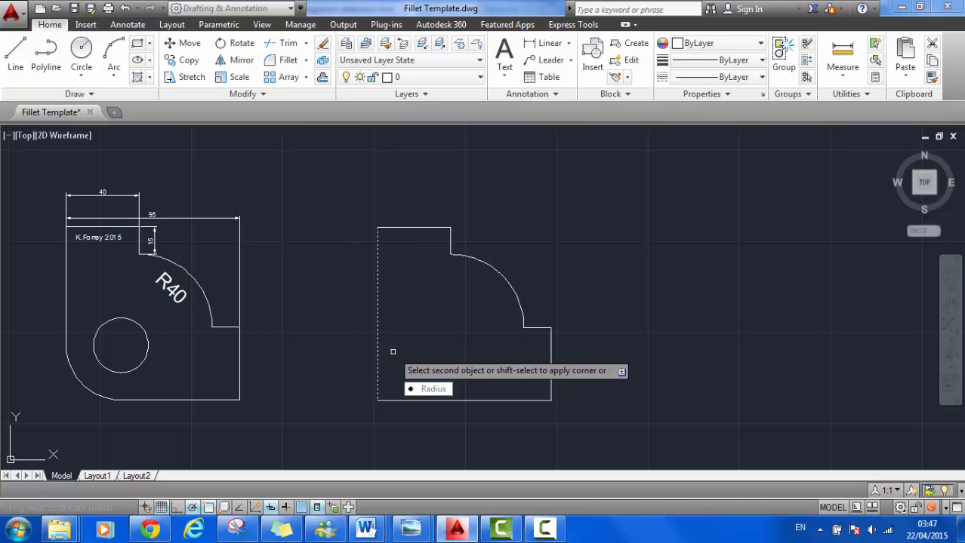
key("Return")
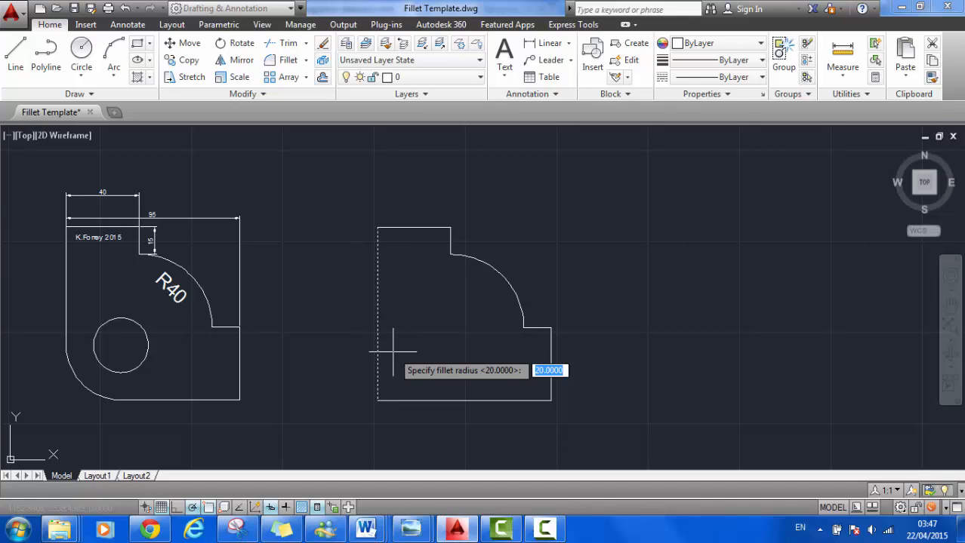
type("30")
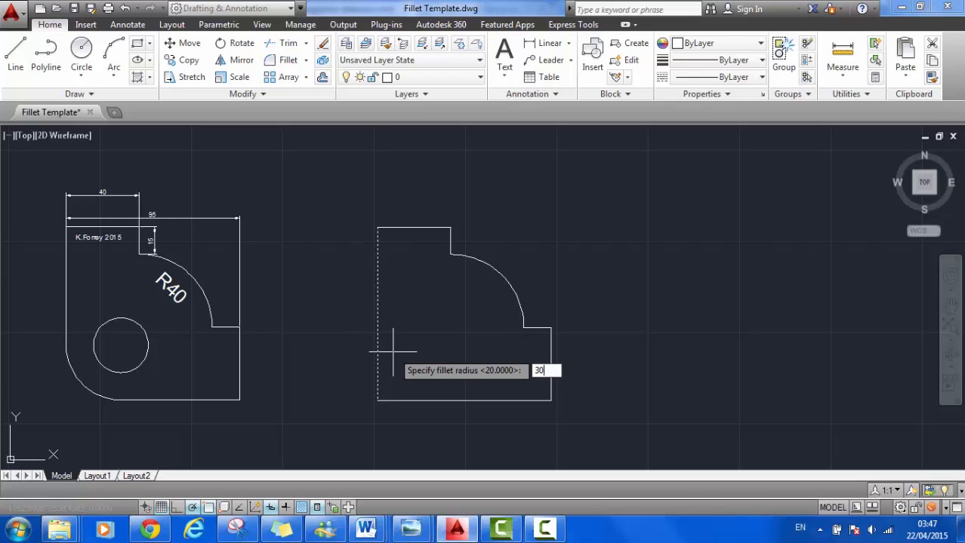
key("Return")
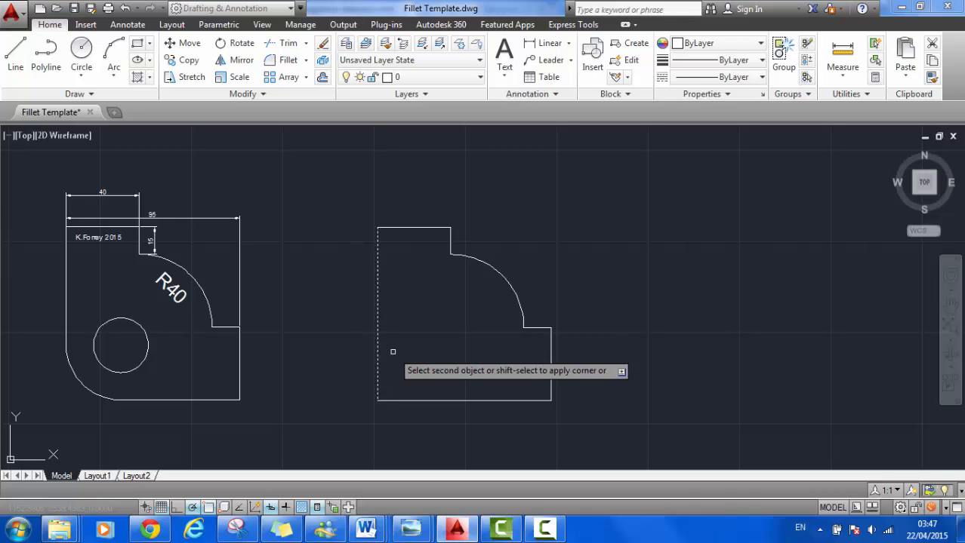
left_click(425, 401)
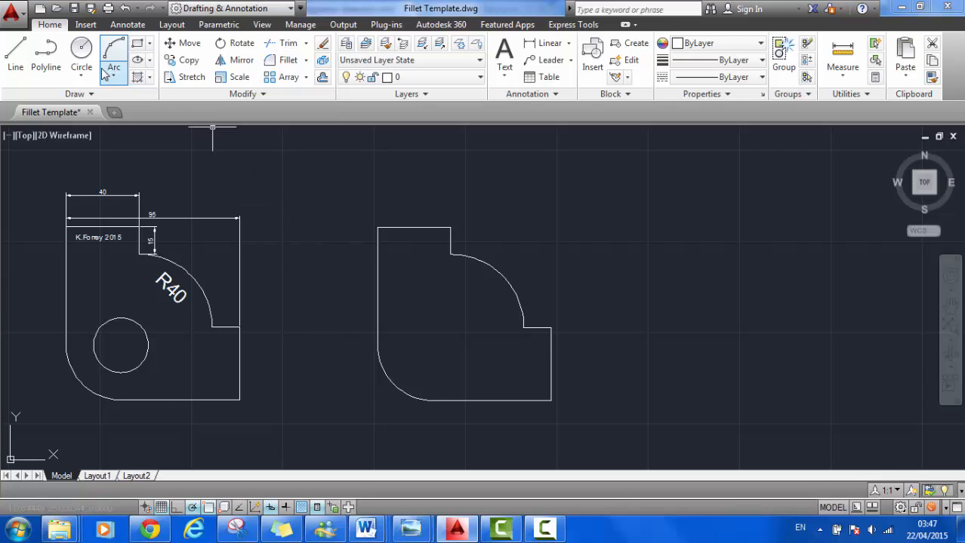
Step: Draw a circle of radius 10 centred on the lower-left fillet's centre
left_click(81, 51)
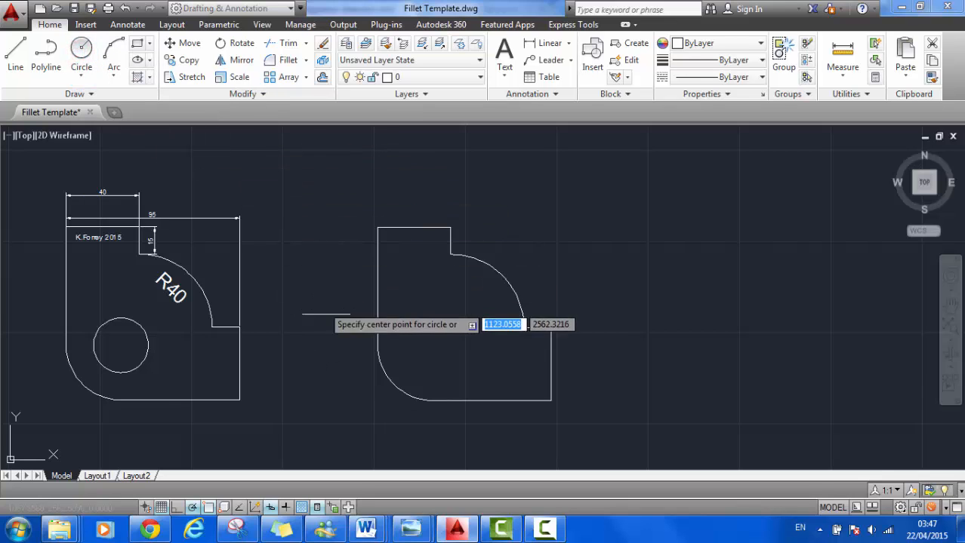
left_click(432, 346)
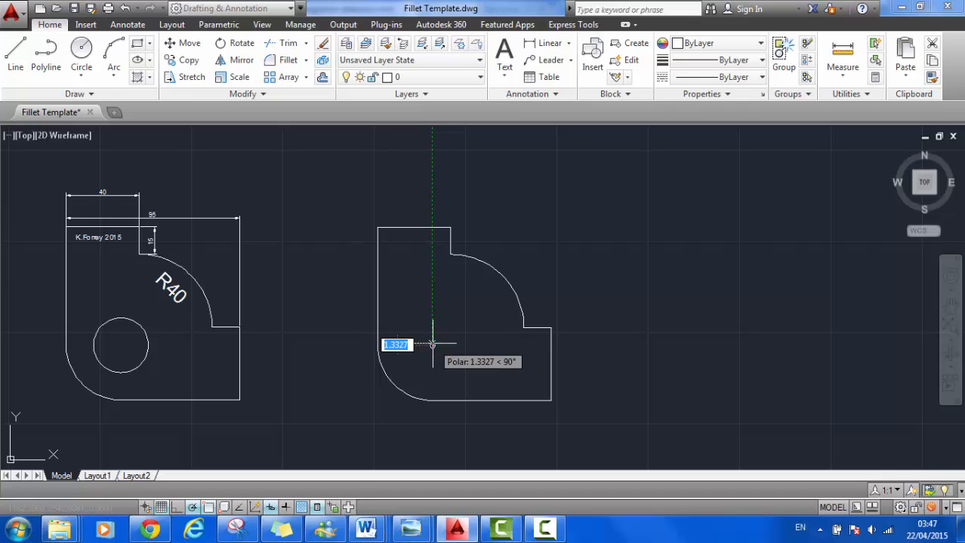
type("10")
key("Return")
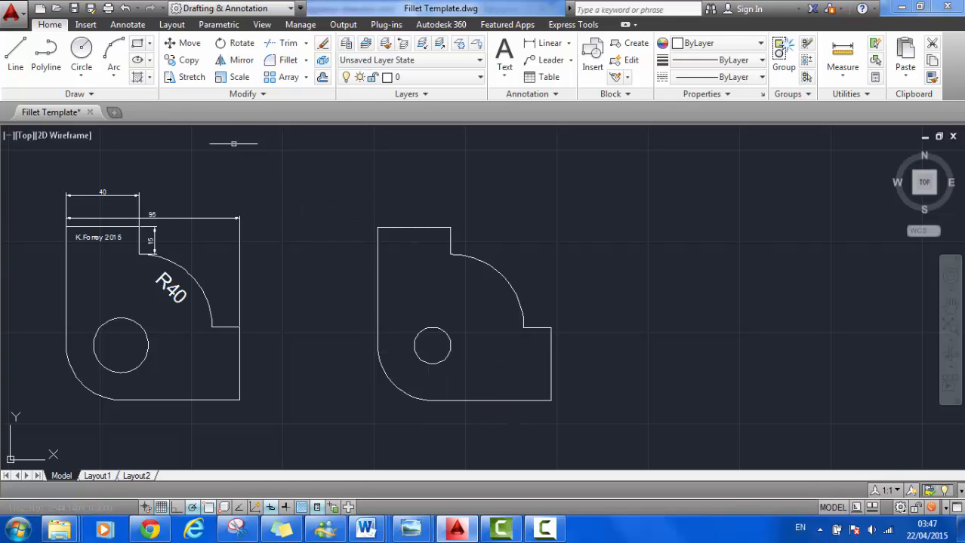
Step: Draw a 40 line from the arc's lower end down to the bottom edge and a 15 line along that edge to the corner
left_click(21, 53)
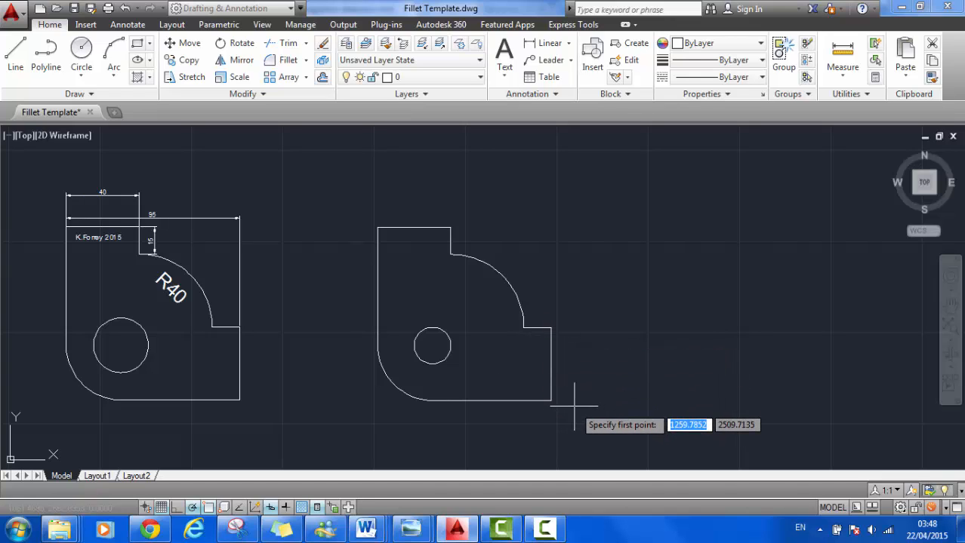
left_click(523, 329)
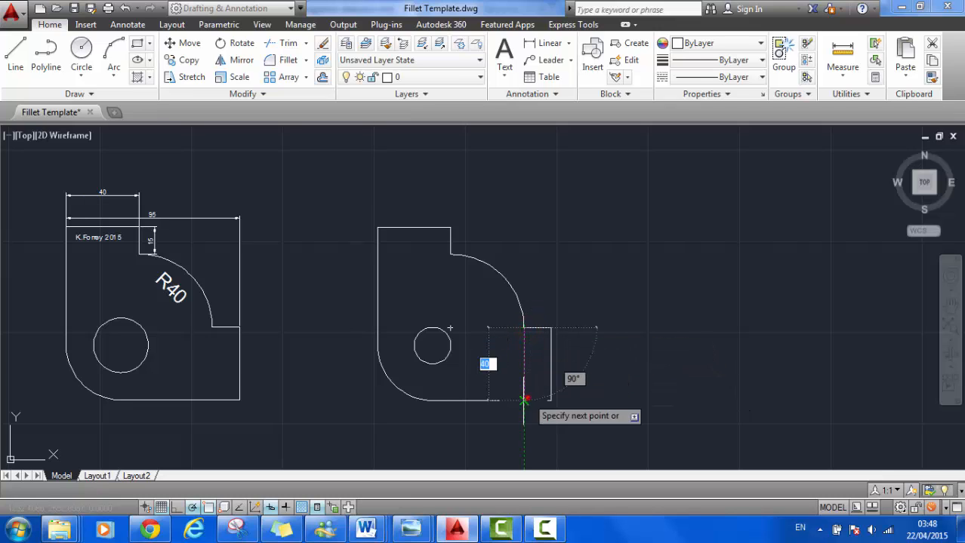
left_click(524, 399)
key("Return")
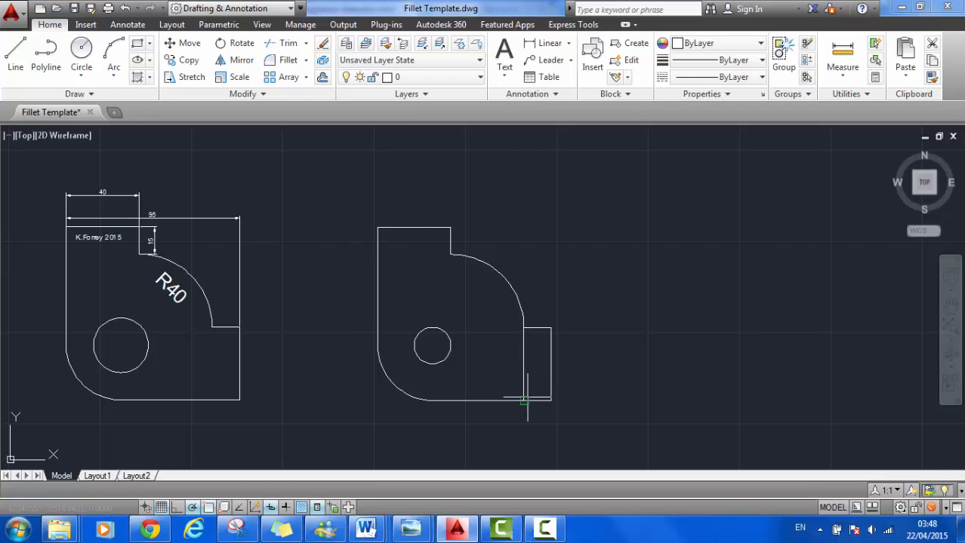
key("Return")
left_click(523, 399)
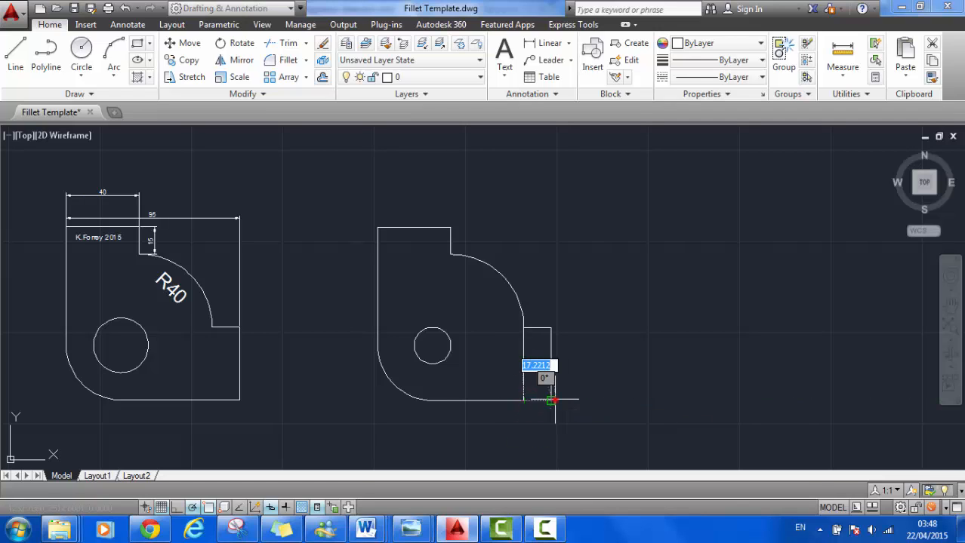
left_click(552, 400)
key("Return")
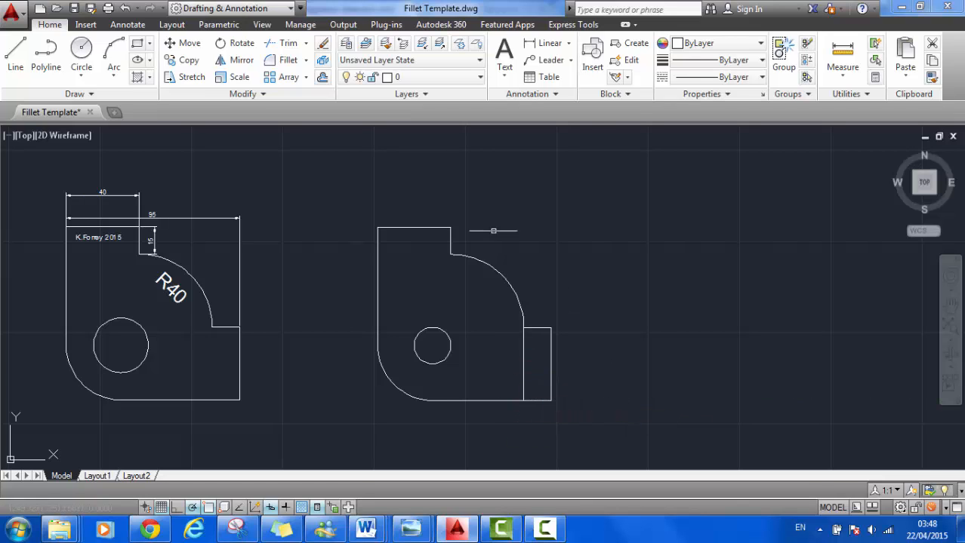
Step: Copy the 15 by 40 rectangle about 22 to the right, and place a second copy about 48 above the first
left_click(198, 60)
left_click(568, 321)
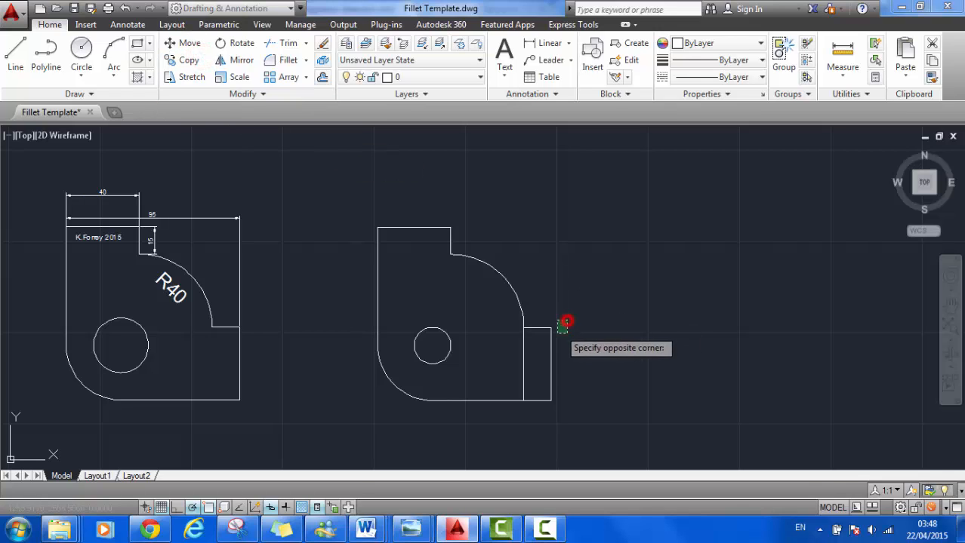
left_click(540, 357)
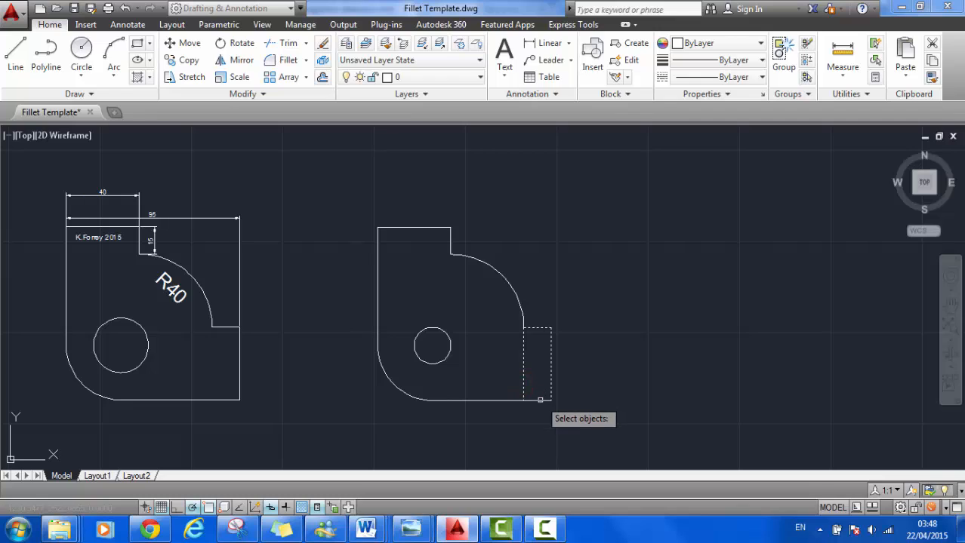
key("Return")
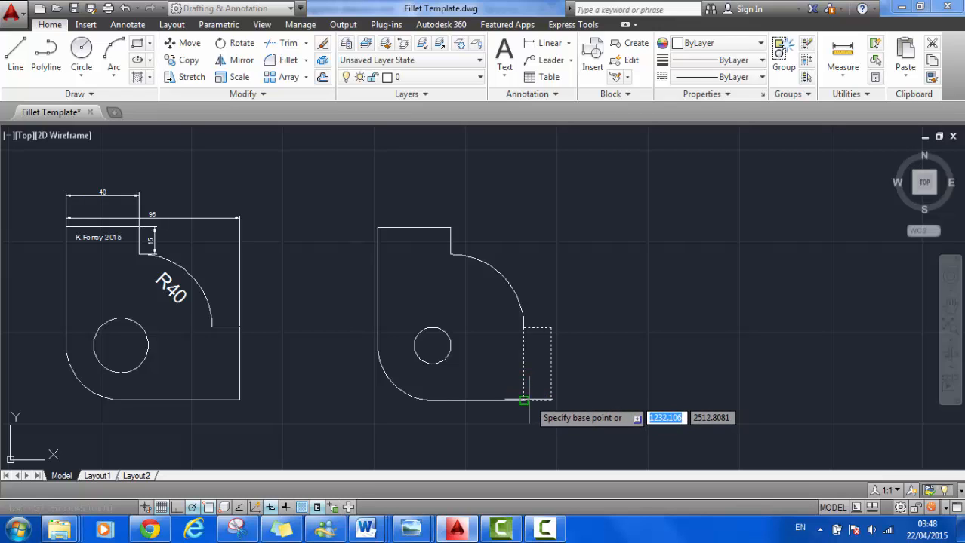
left_click(526, 401)
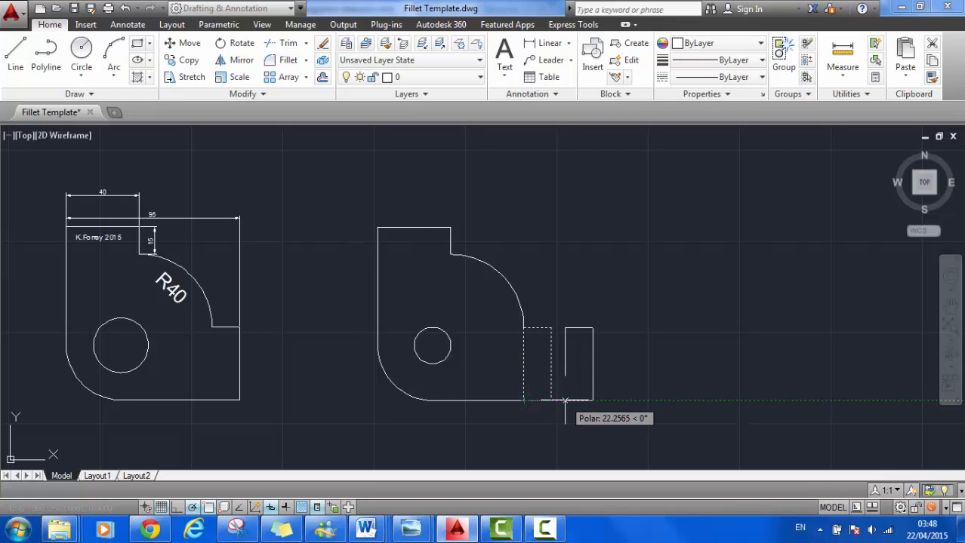
left_click(565, 400)
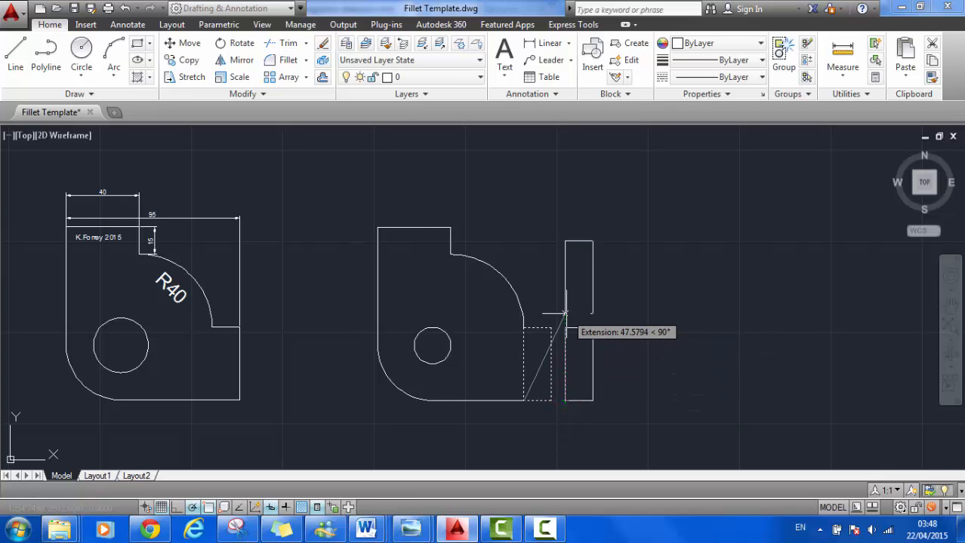
left_click(565, 313)
key("Return")
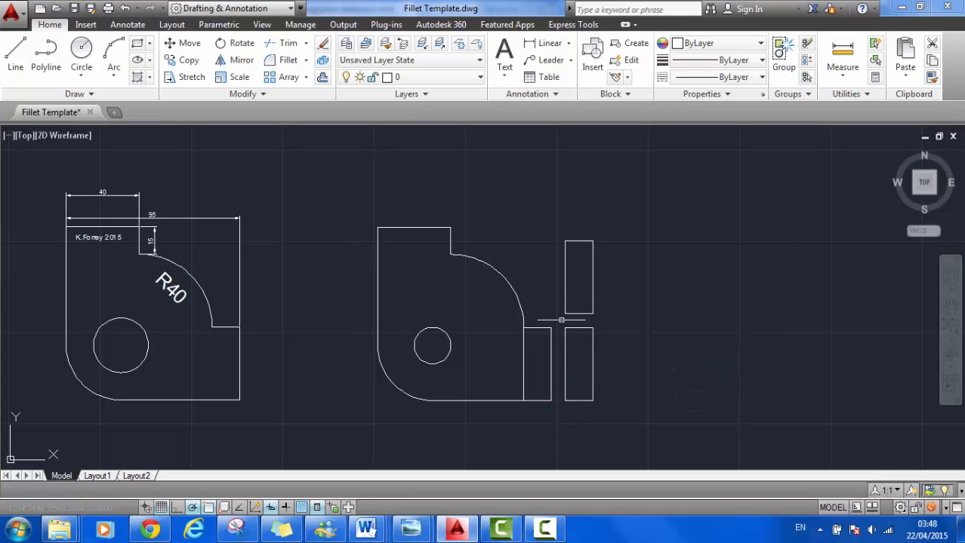
Step: Delete the vertical line below the arc's lower end and the short duplicate segment on the template's bottom edge
left_click(530, 350)
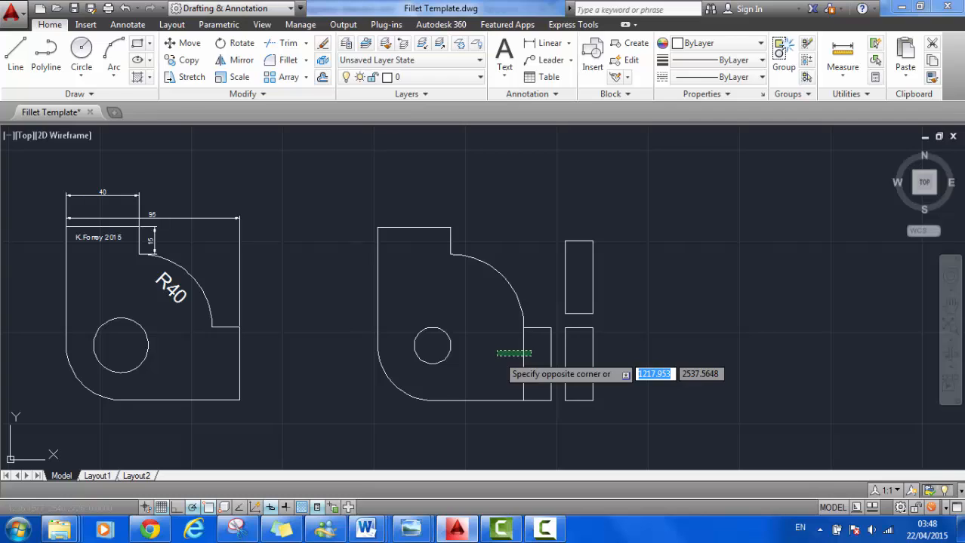
left_click(496, 354)
key("Escape")
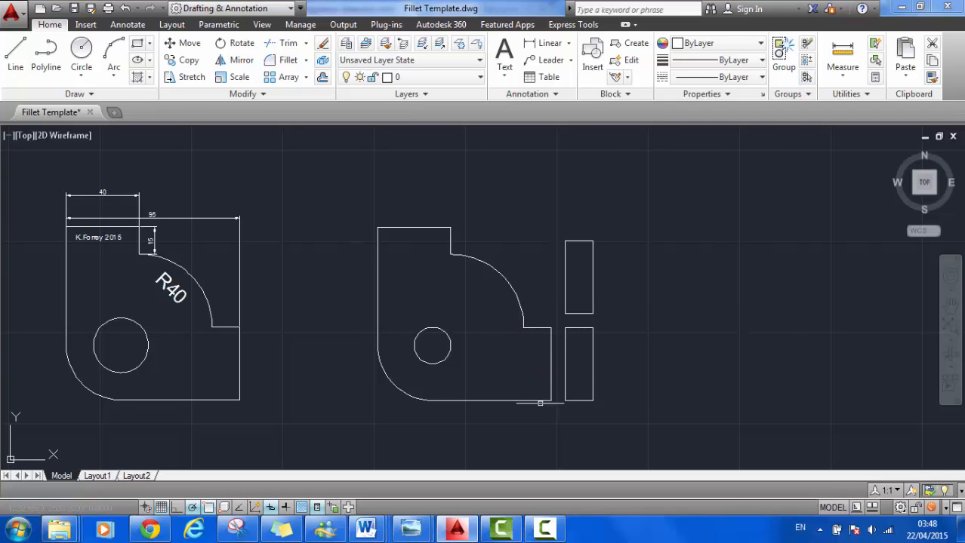
left_click(534, 401)
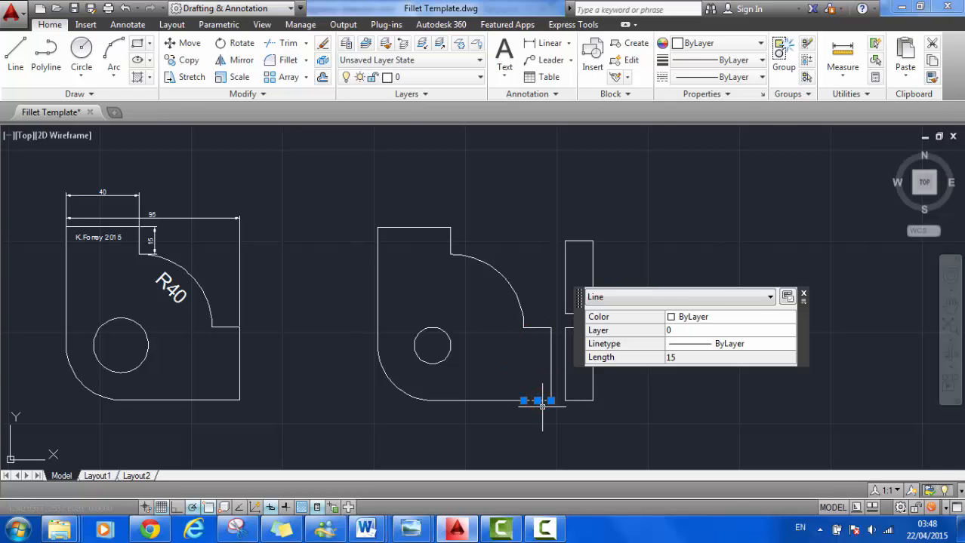
key("Escape")
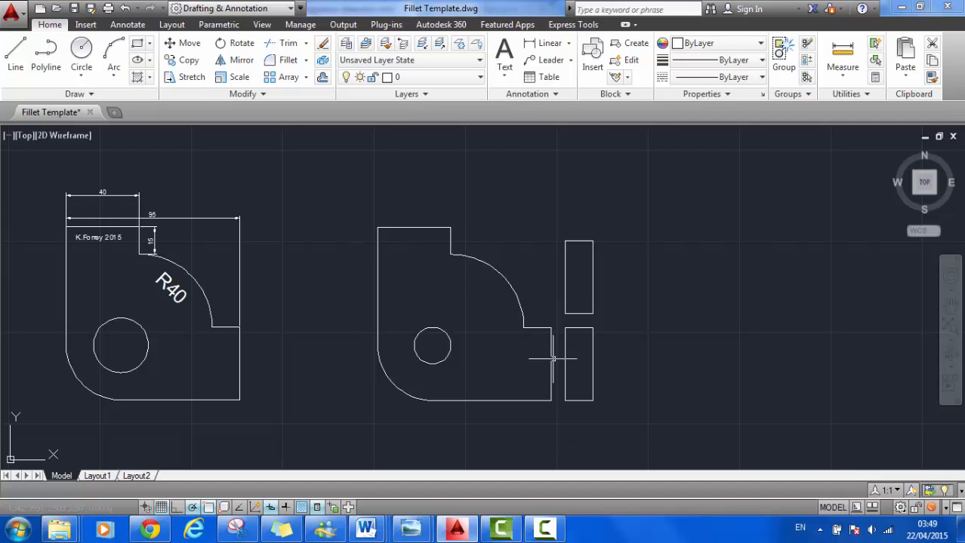
Step: Add a multiline text reading "R40" in the empty area above the two rectangles
left_click(504, 51)
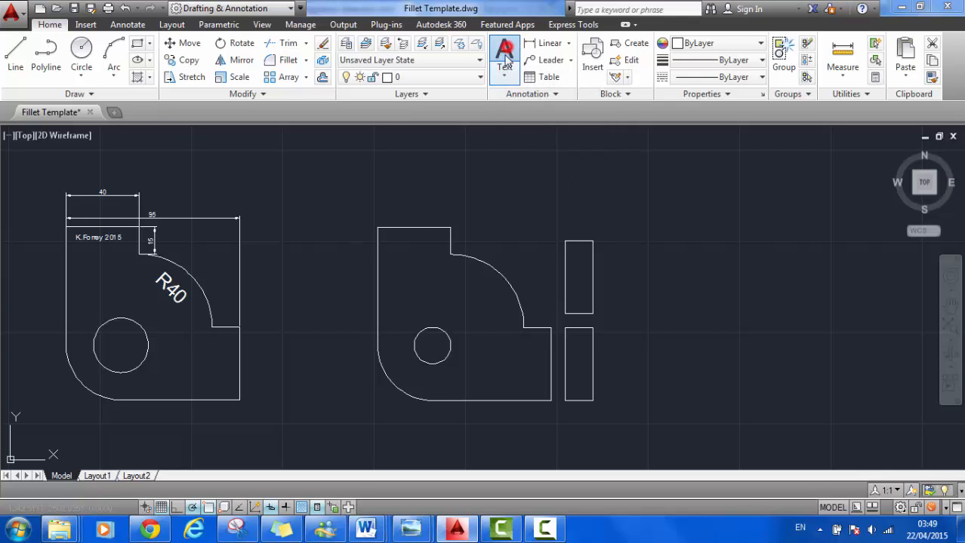
left_click(504, 169)
left_click(580, 212)
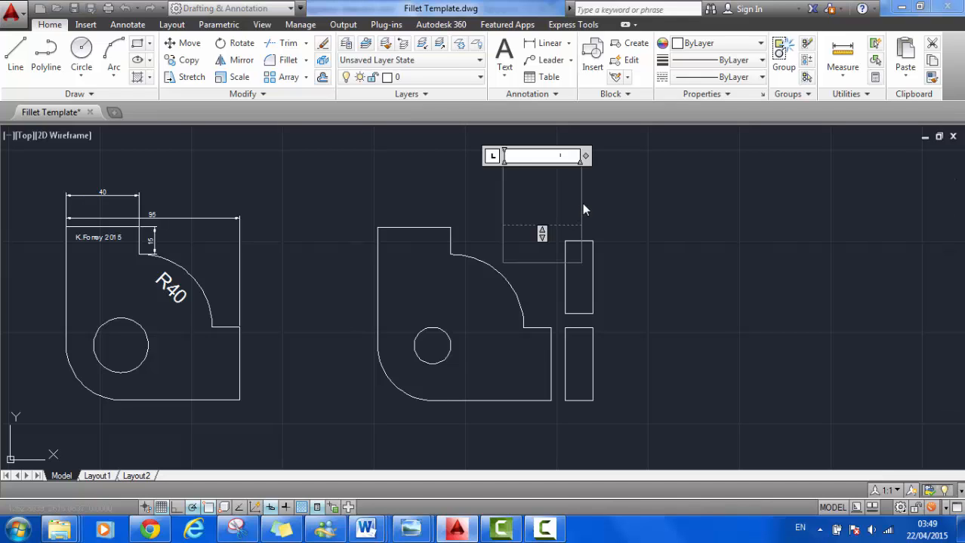
type("R40")
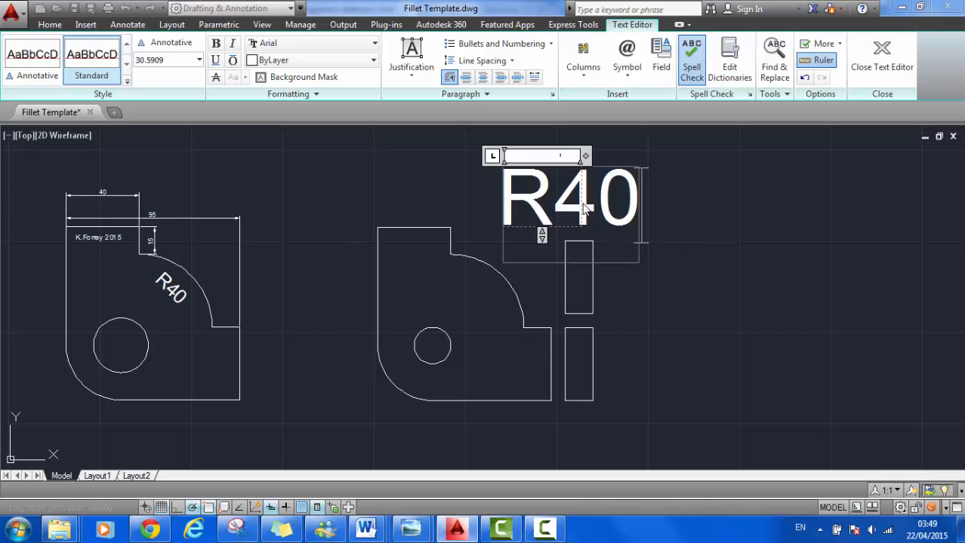
left_click(697, 230)
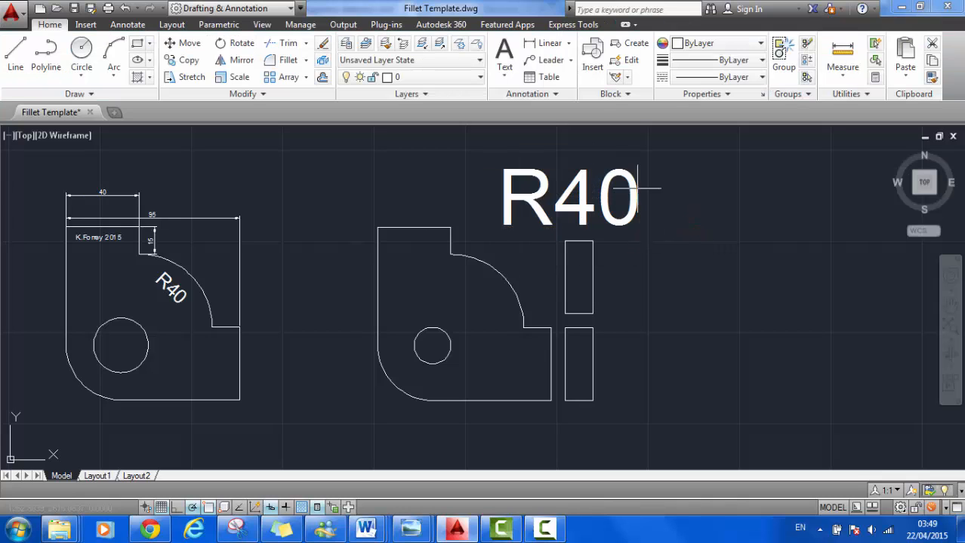
Step: Scale the new R40 text by a factor of 0.5 about a point near its middle
left_click(649, 183)
left_click(604, 200)
type("sc")
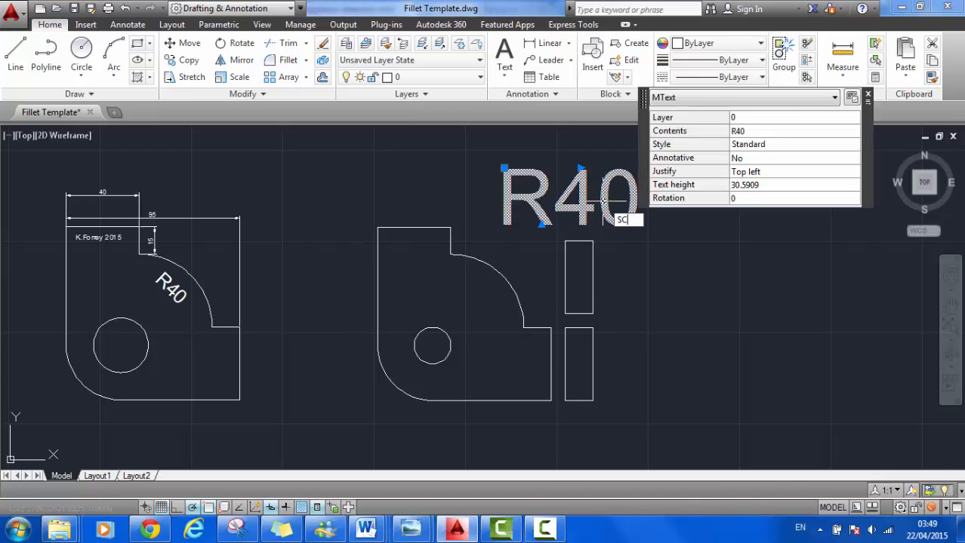
key("Return")
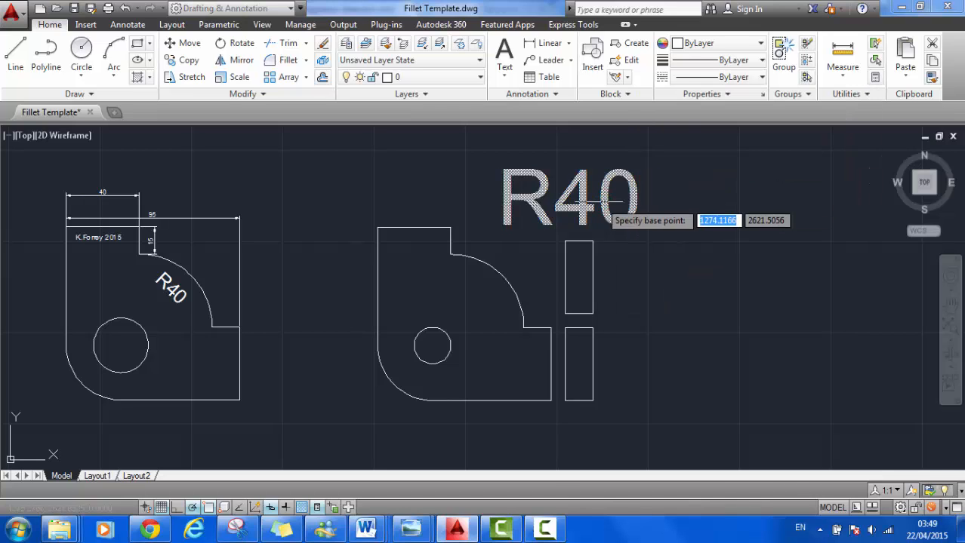
left_click(579, 203)
type(".5")
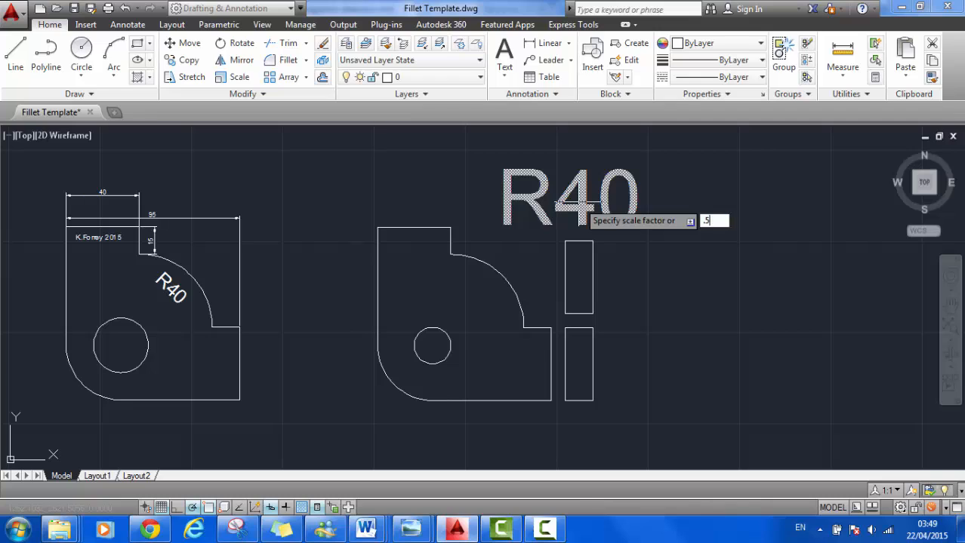
key("Return")
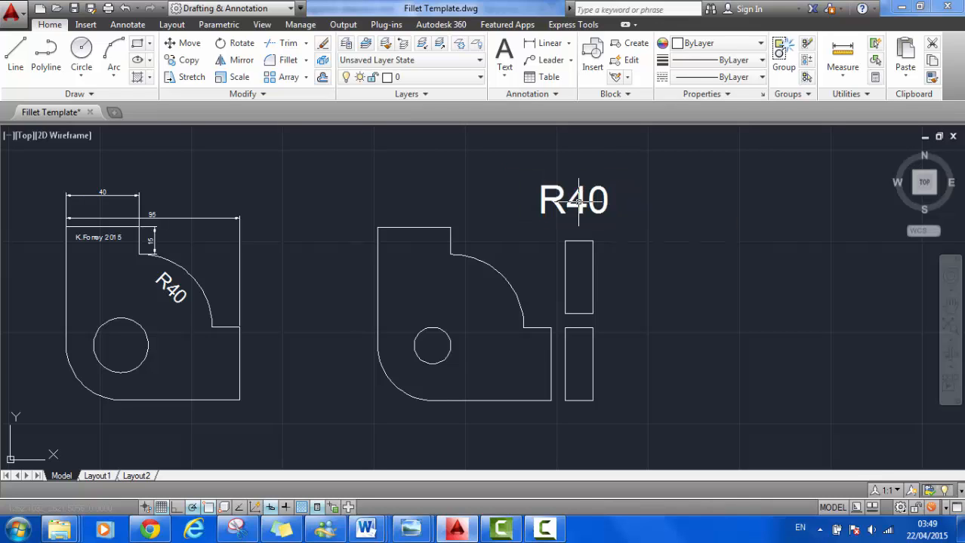
Step: Halve the R40 text's size once more, scaling it by 0.5 about its middle
left_click(618, 181)
left_click(536, 218)
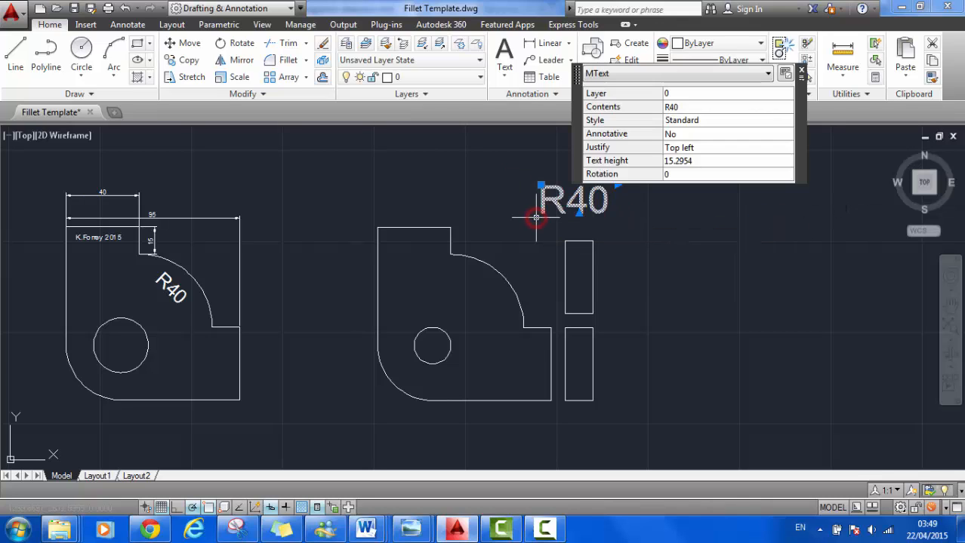
type("SC")
key("Return")
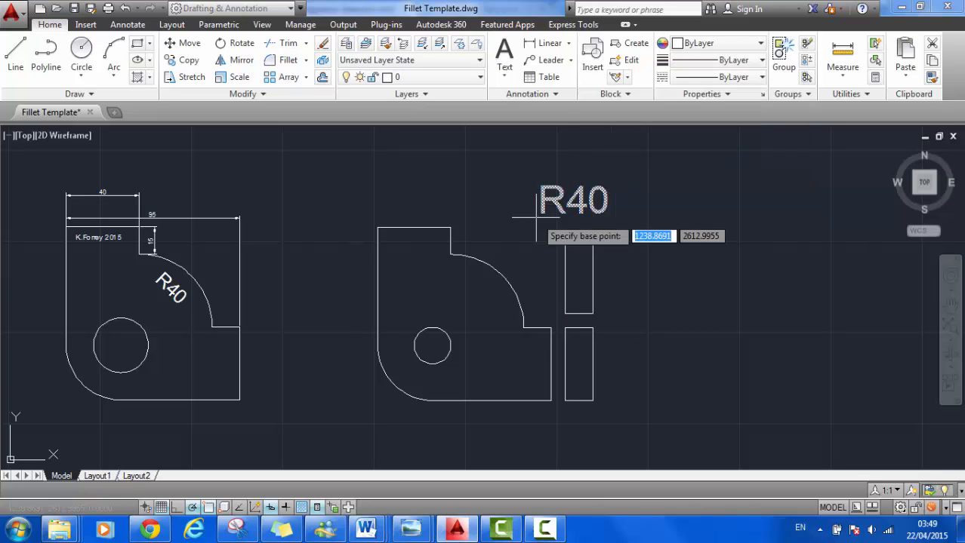
left_click(575, 203)
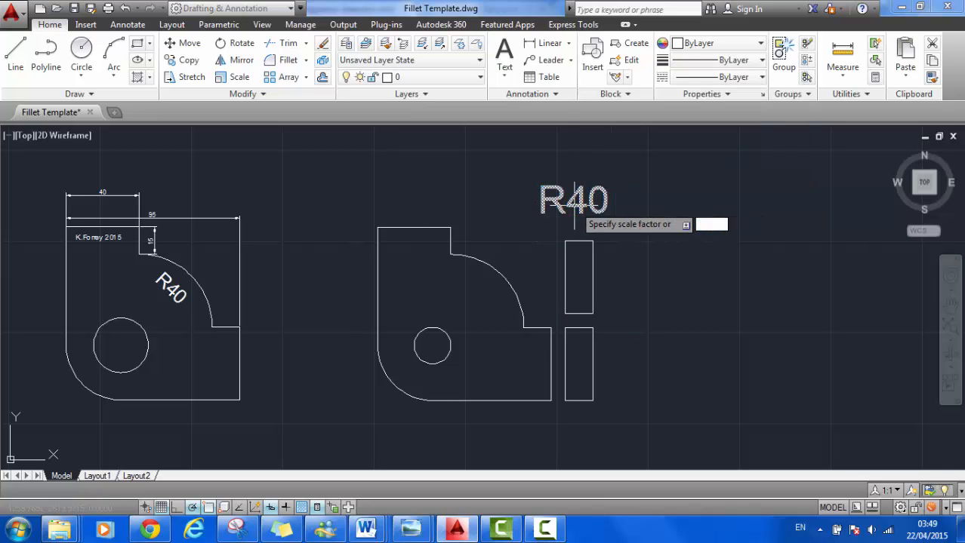
type(".5")
key("Return")
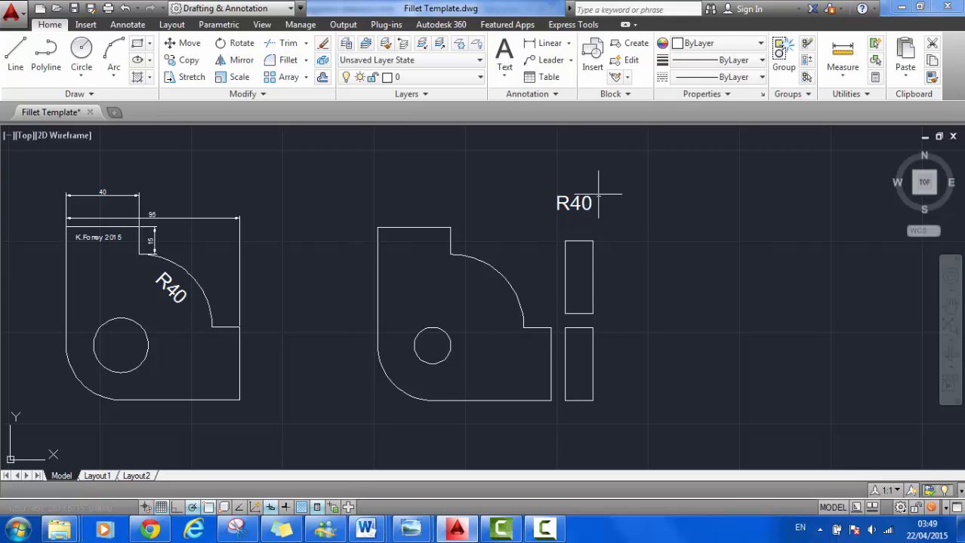
Step: Move the R40 text inside the redrawn template, just beneath the concave arc
left_click(560, 198)
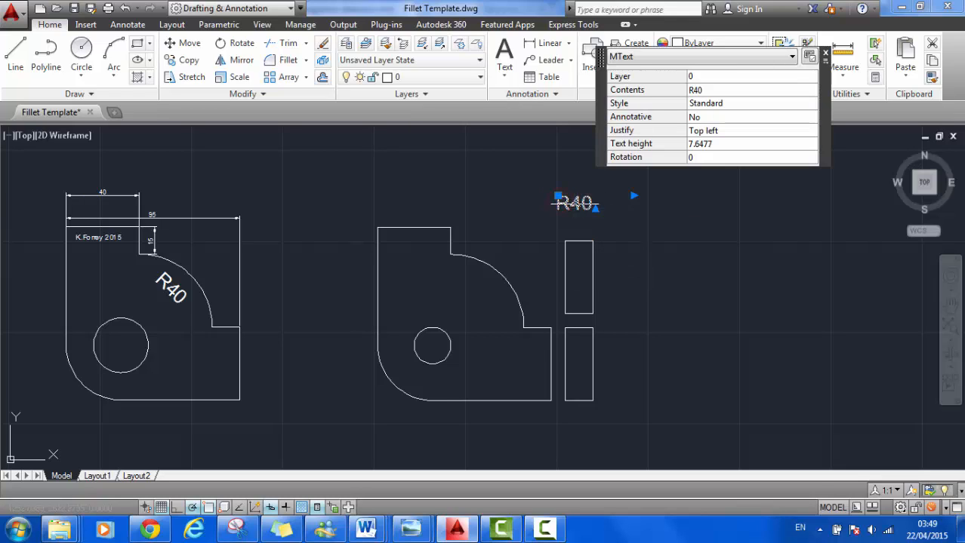
left_click(559, 197)
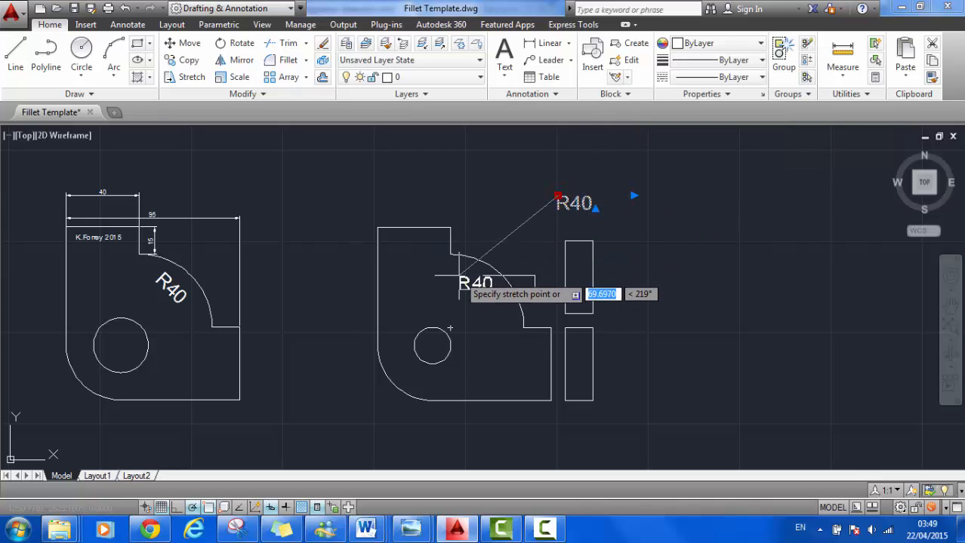
left_click(459, 277)
key("Escape")
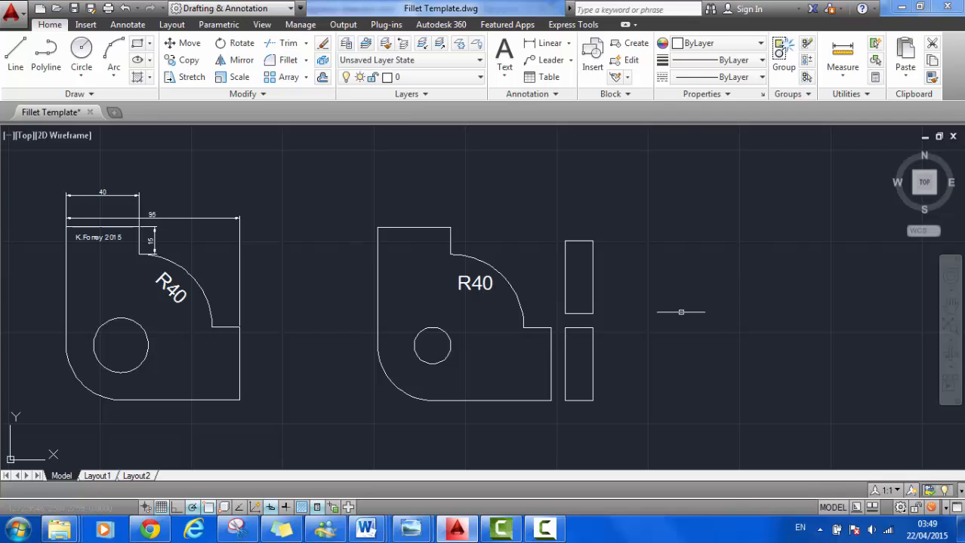
Step: Move the R40 text to the template's lower-right area, just above the bottom edge
left_click(460, 279)
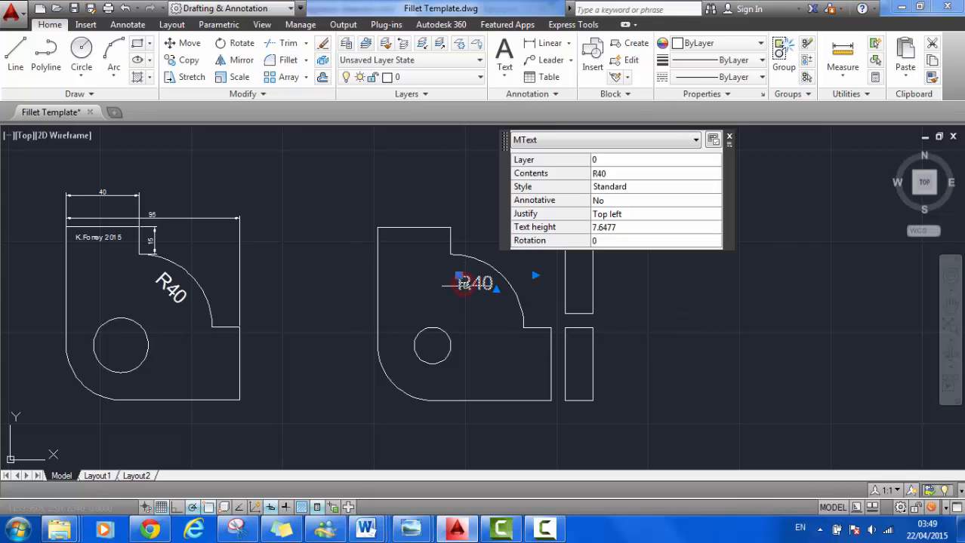
left_click(459, 276)
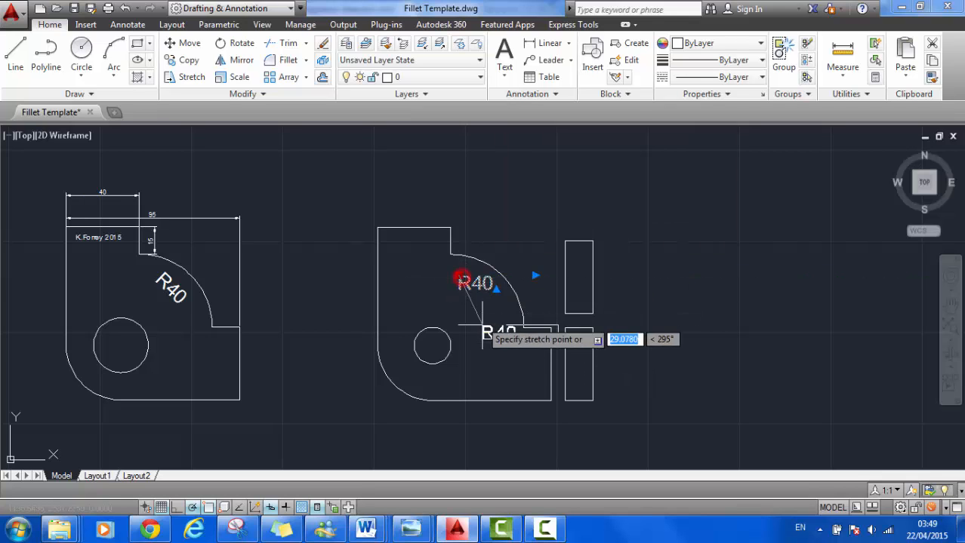
left_click(485, 375)
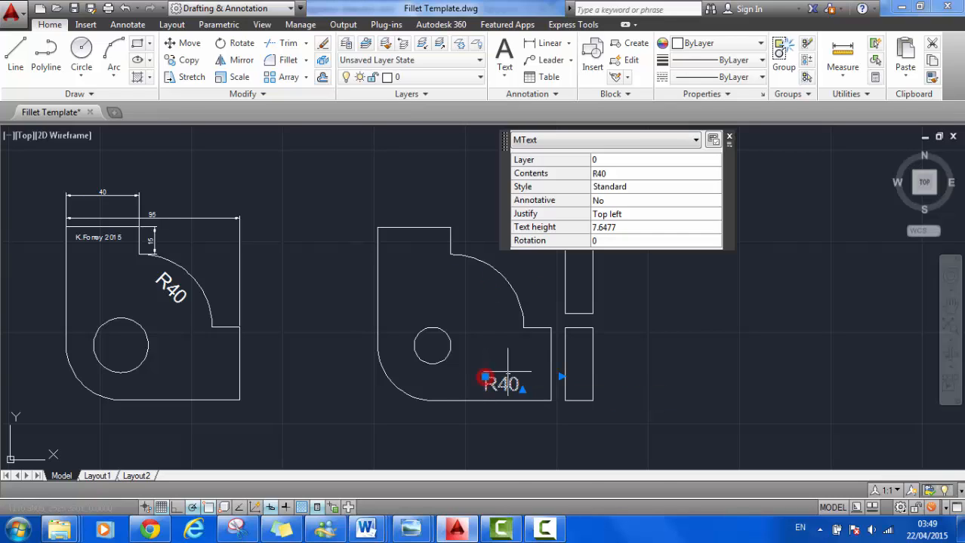
key("Escape")
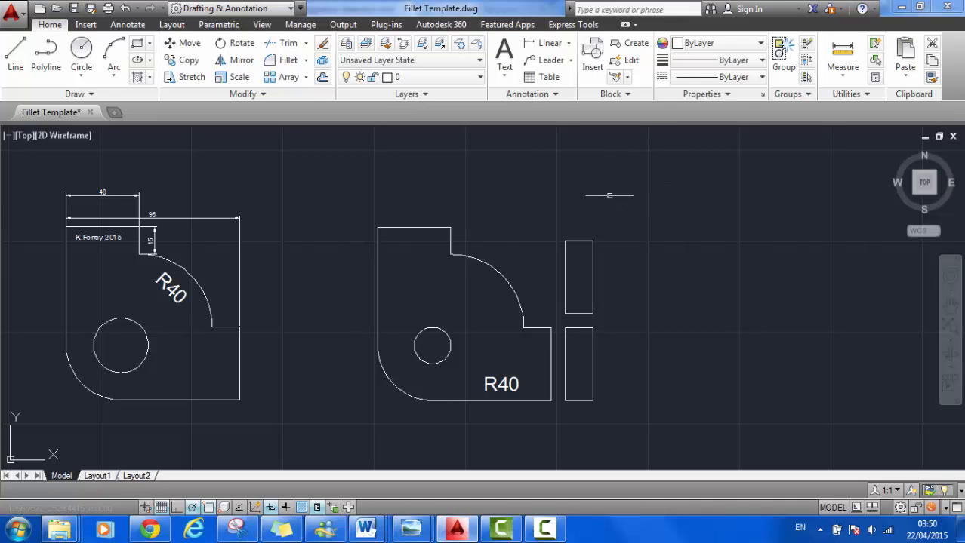
Step: Set the lineweight of the redrawn template, both rectangles and the R40 text to 0.00 mm
left_click(610, 197)
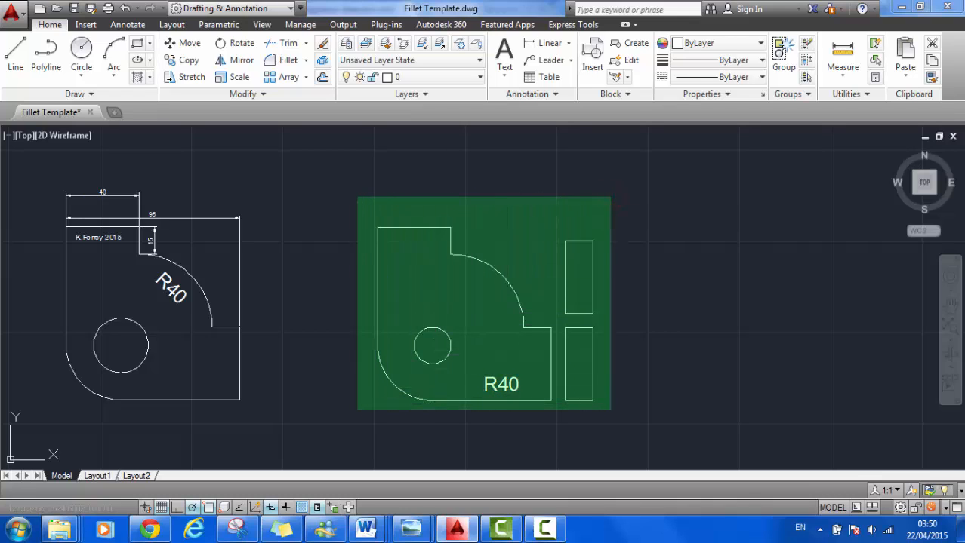
left_click(355, 413)
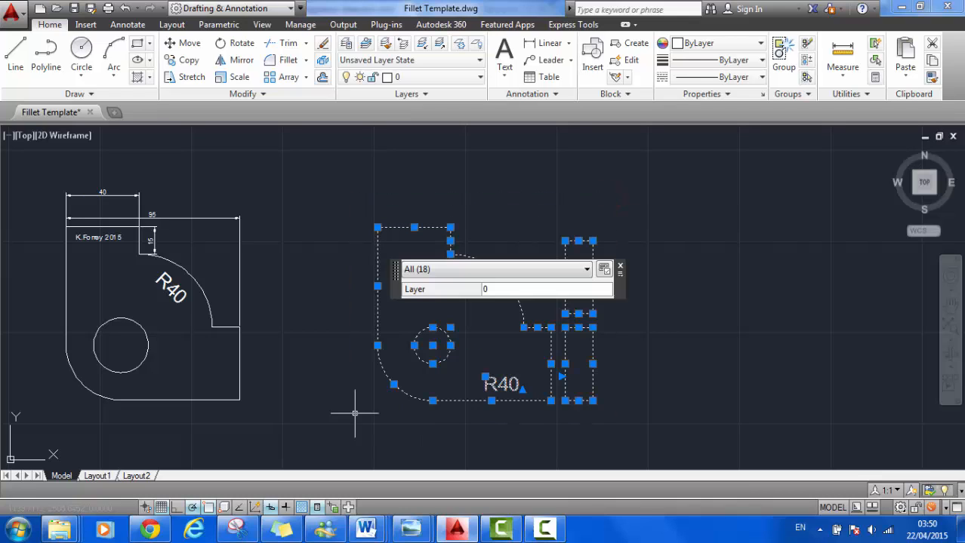
left_click(760, 60)
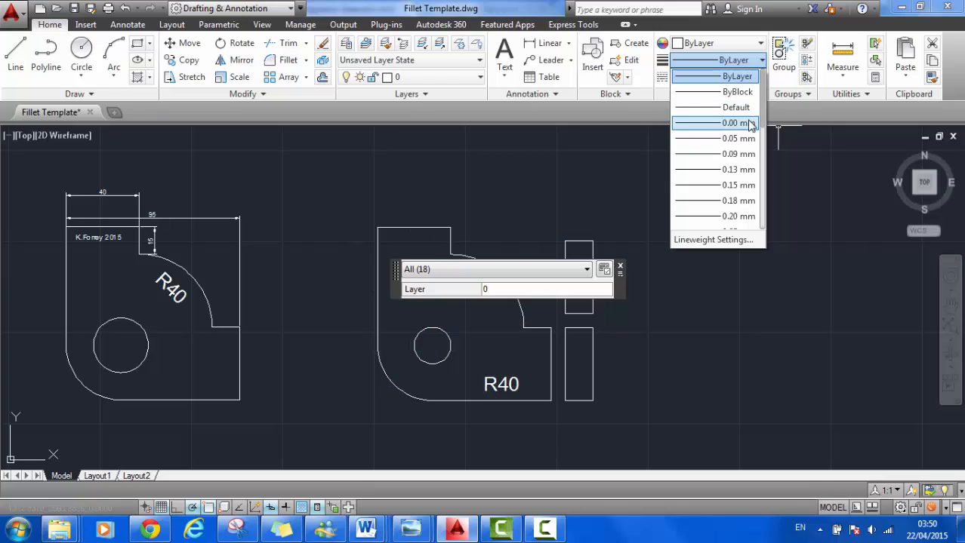
left_click(750, 124)
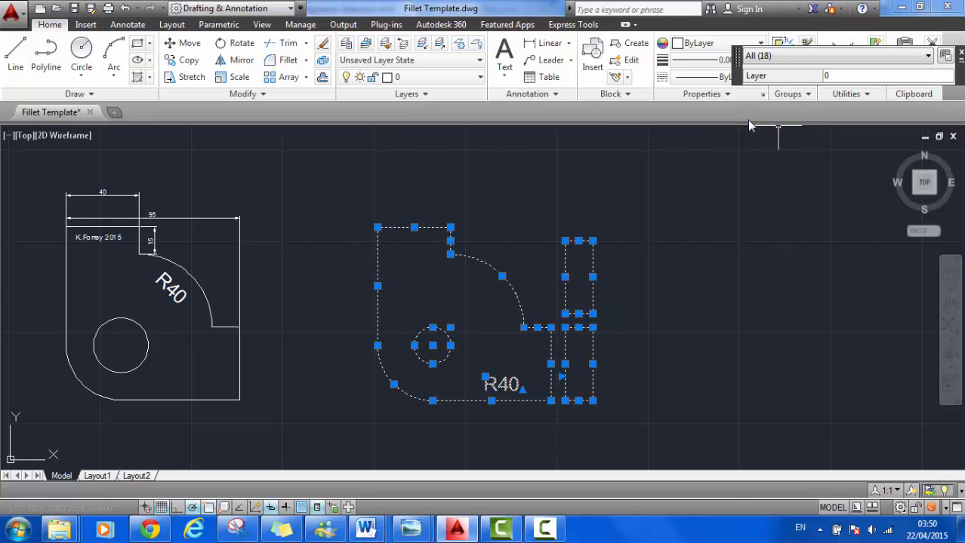
key("Escape")
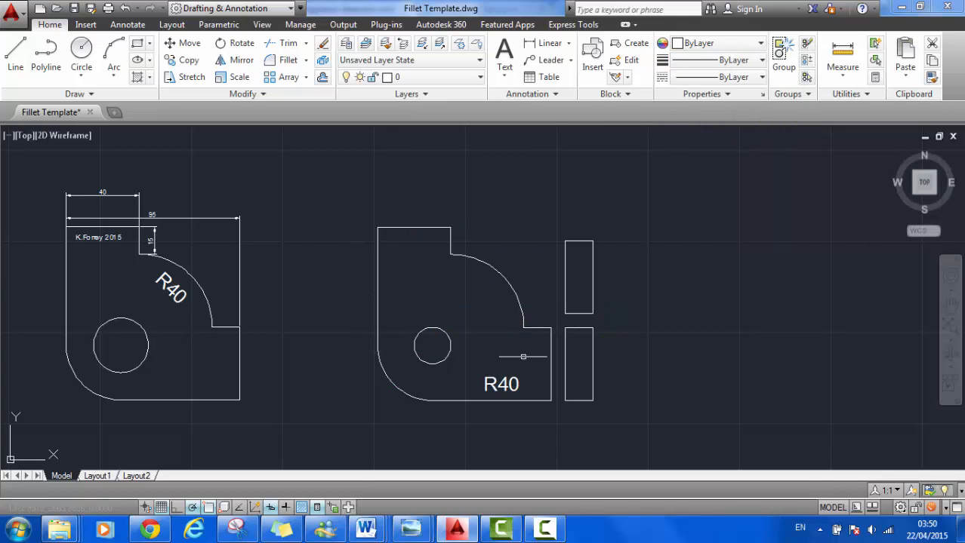
Step: Set the lineweight of only the redrawn template's R40 text to 0.30 mm
left_click(505, 382)
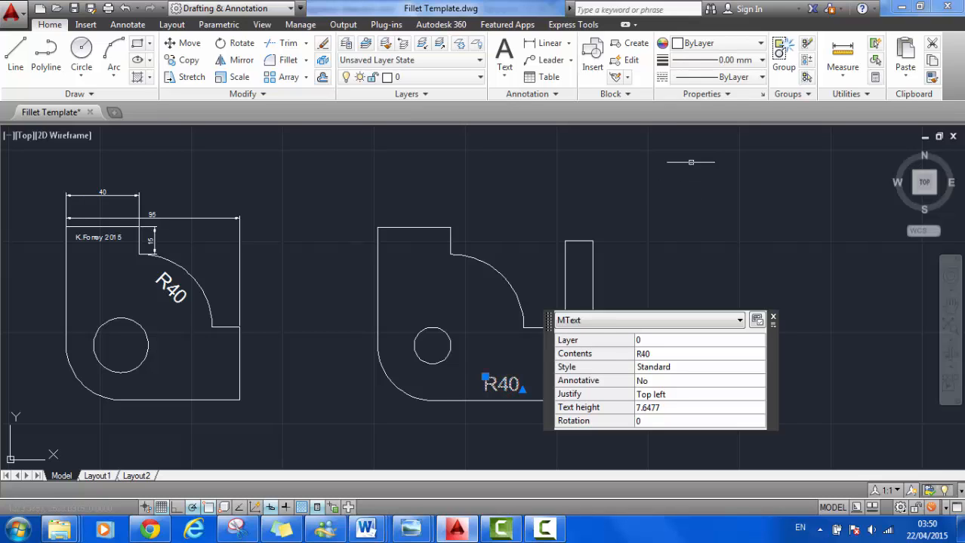
left_click(752, 64)
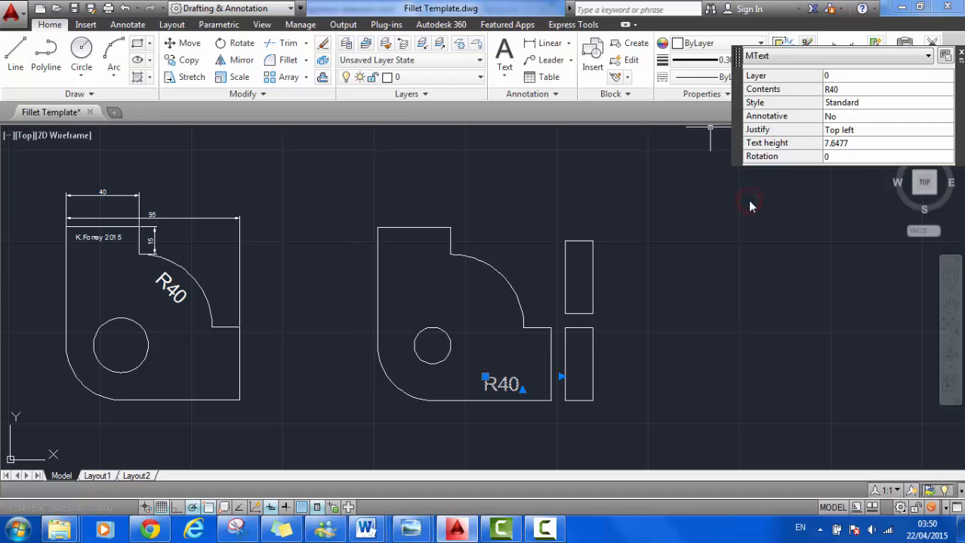
key("Escape")
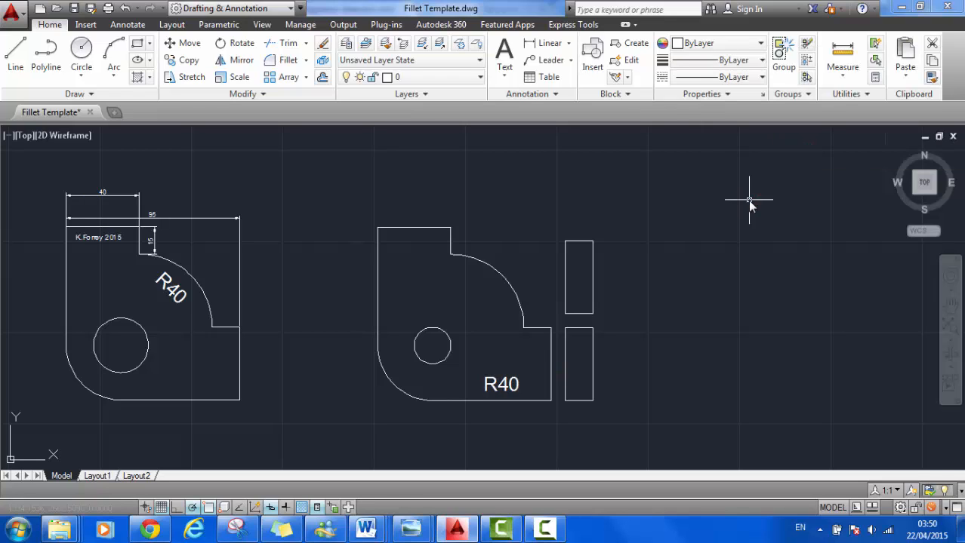